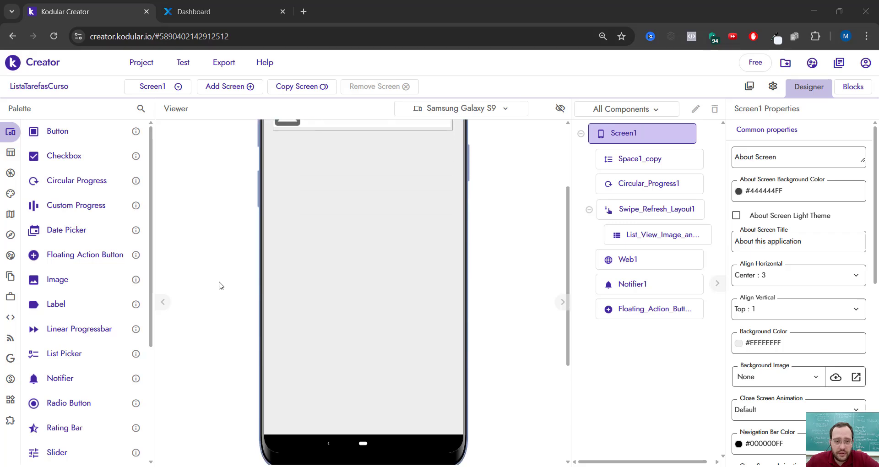
# - Switch from Screen1 to the Login screen in the designer and examine its whole layout
pyautogui.scroll(3, 220, 284)
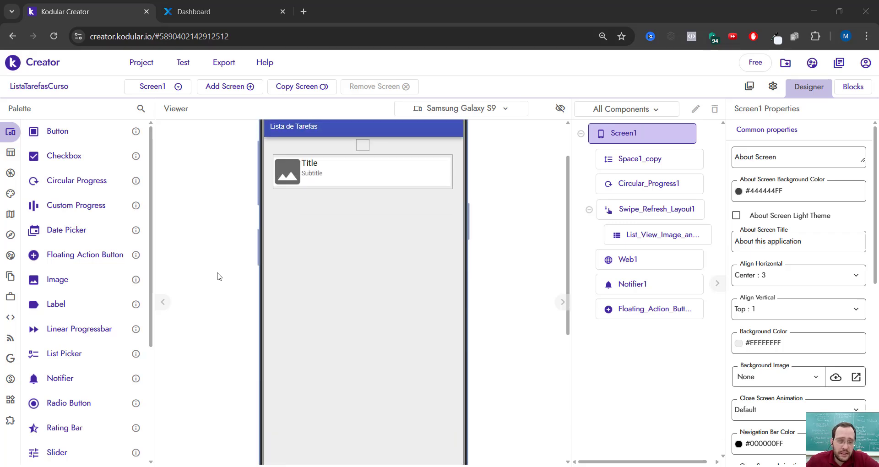
pyautogui.scroll(3, 216, 276)
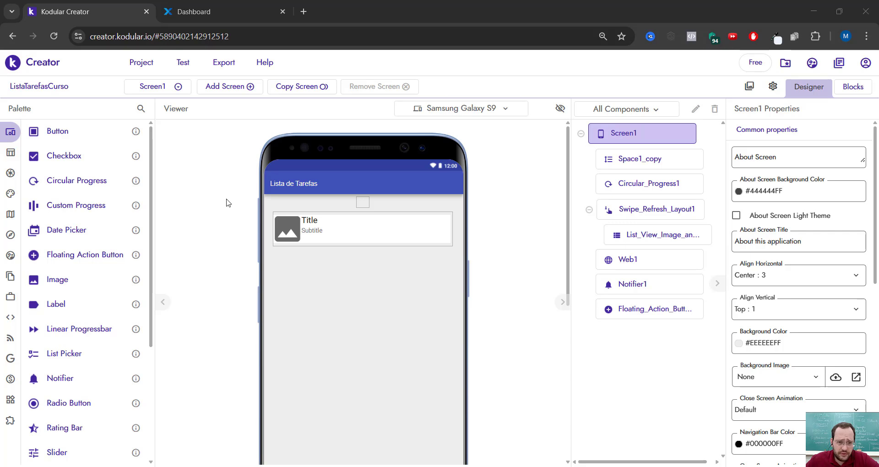
pyautogui.click(178, 87)
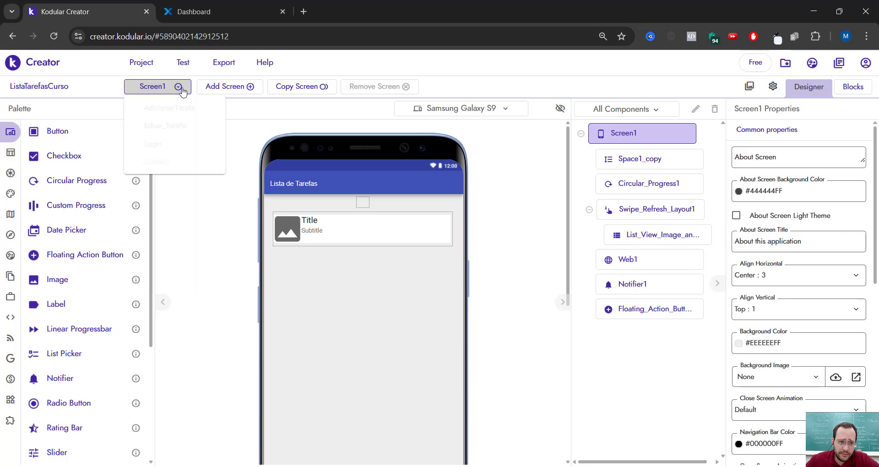
pyautogui.click(173, 144)
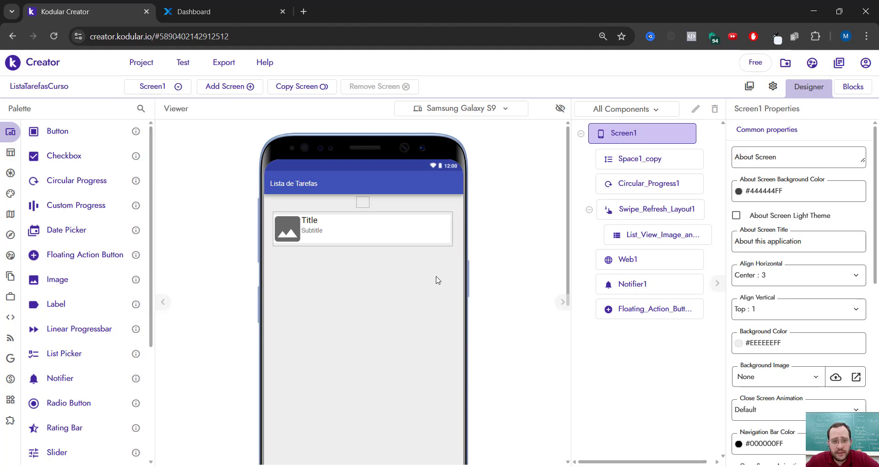
pyautogui.scroll(3, 458, 302)
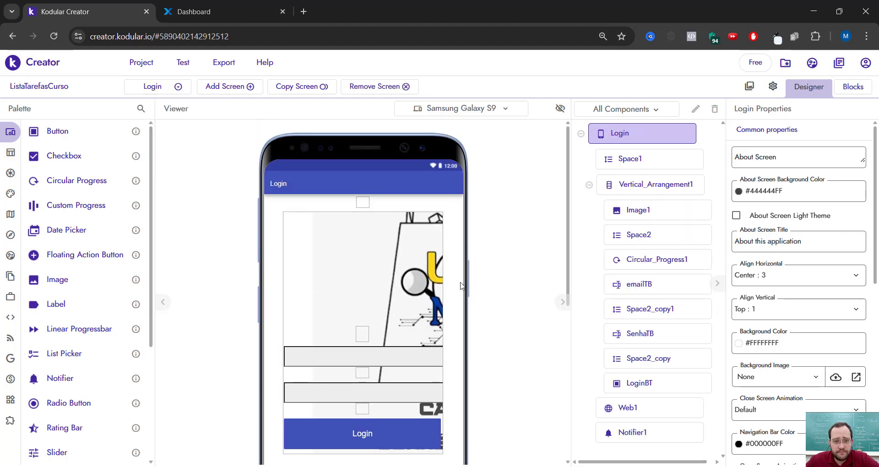
pyautogui.scroll(-2, 448, 256)
pyautogui.scroll(2, 353, 248)
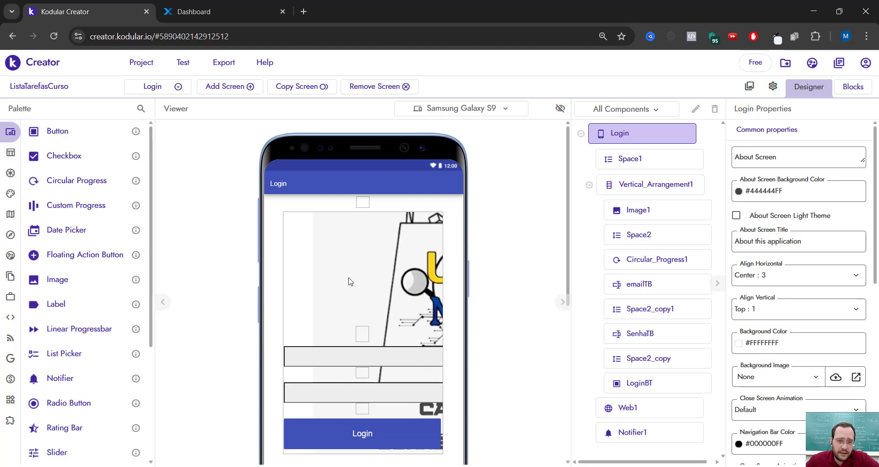
pyautogui.scroll(-2, 250, 231)
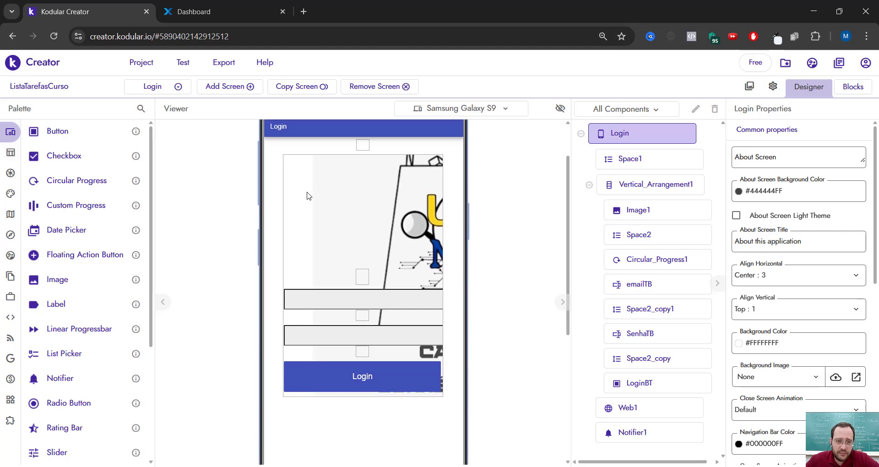
pyautogui.scroll(2, 351, 220)
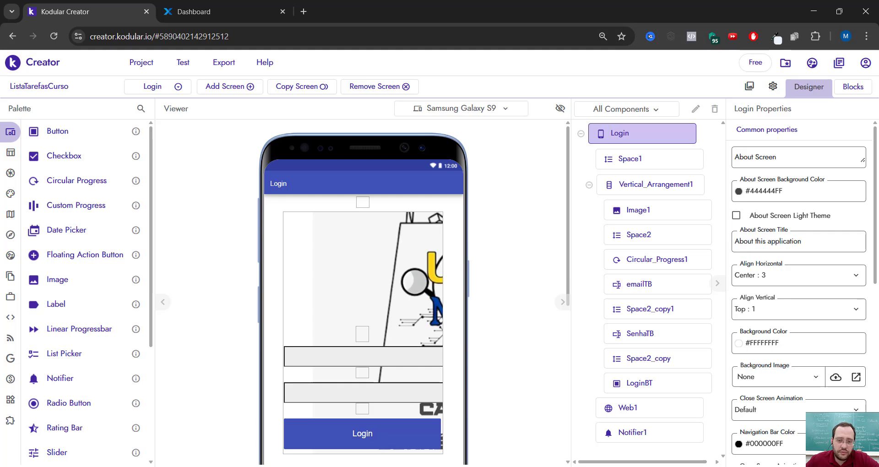
# - Bring up the phone emulator running Kodular Companion, and return to the Login screen's design and the project's screen list
pyautogui.click(572, 466)
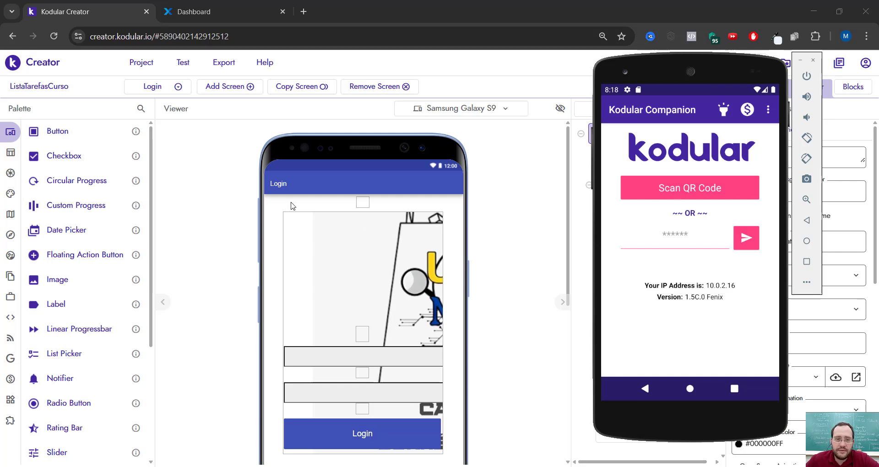
pyautogui.click(177, 99)
pyautogui.click(172, 90)
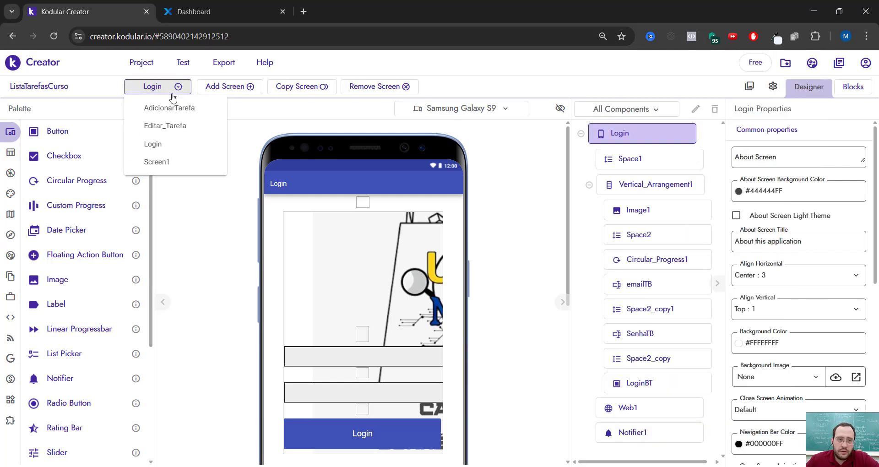
pyautogui.click(172, 90)
pyautogui.scroll(-1, 358, 255)
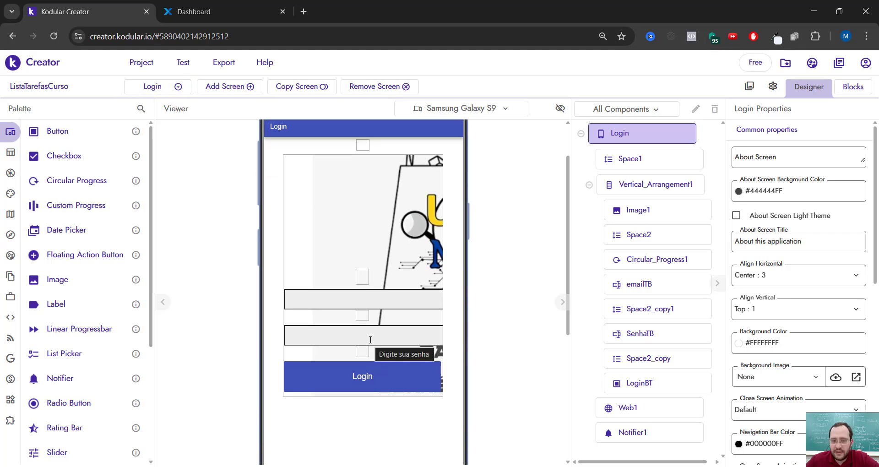
# - Switch to Screen1 and examine its Lista de Tarefas layout
pyautogui.click(155, 86)
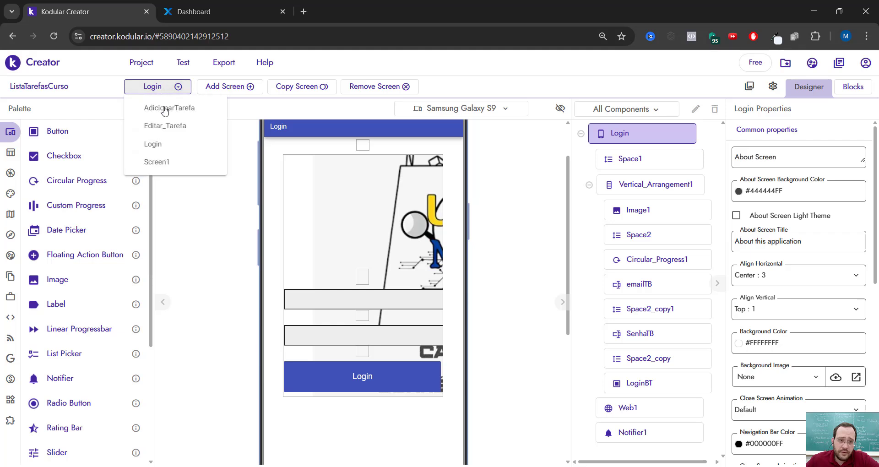
pyautogui.click(168, 162)
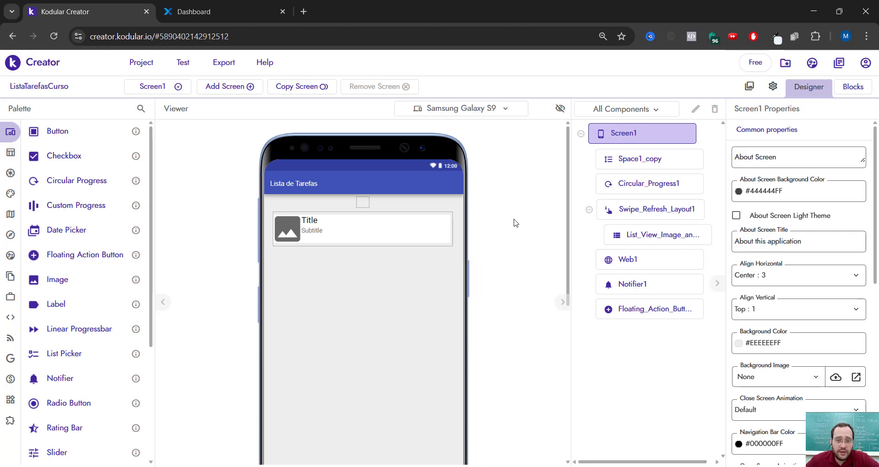
pyautogui.scroll(-3, 332, 229)
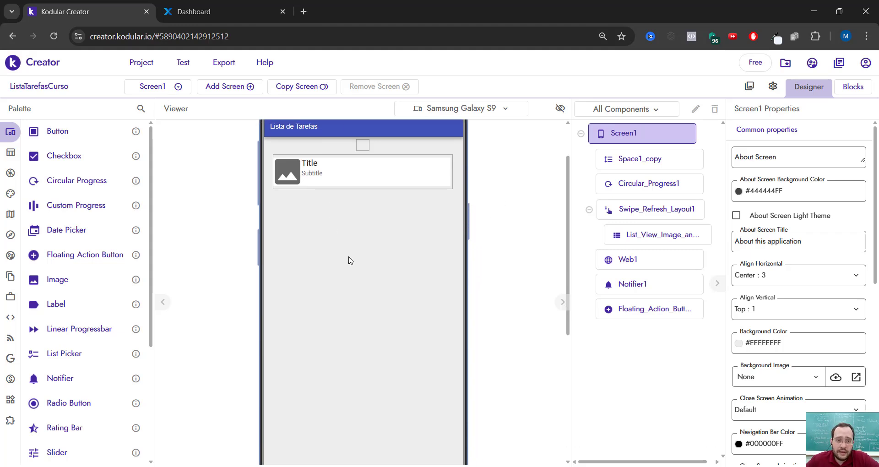
pyautogui.scroll(1, 359, 275)
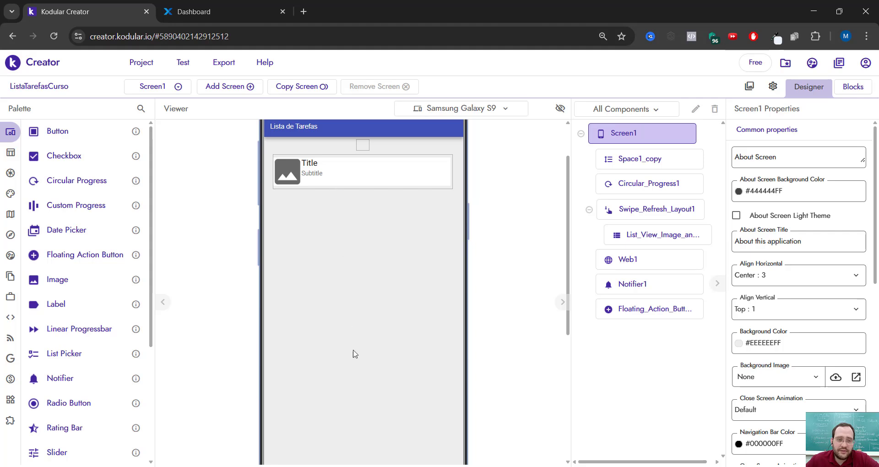
# - Examine the layouts of the Editar_Tarefa screen and the AdicionarTarefa screen
pyautogui.click(173, 86)
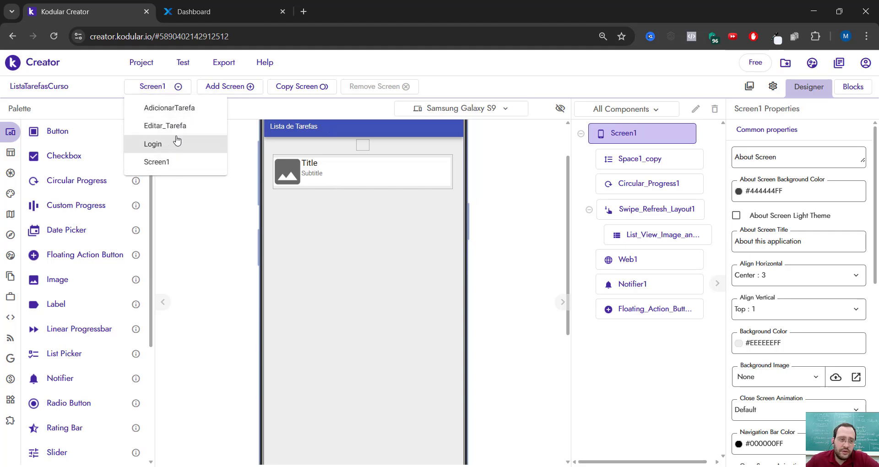
pyautogui.click(177, 128)
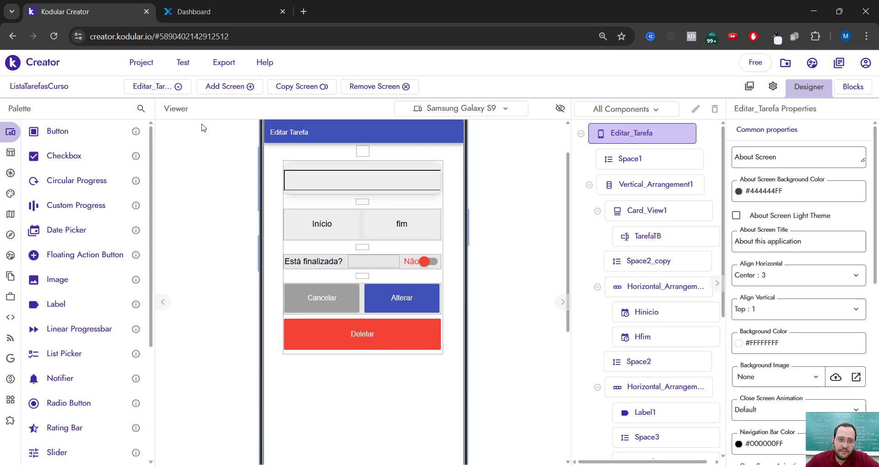
pyautogui.click(171, 87)
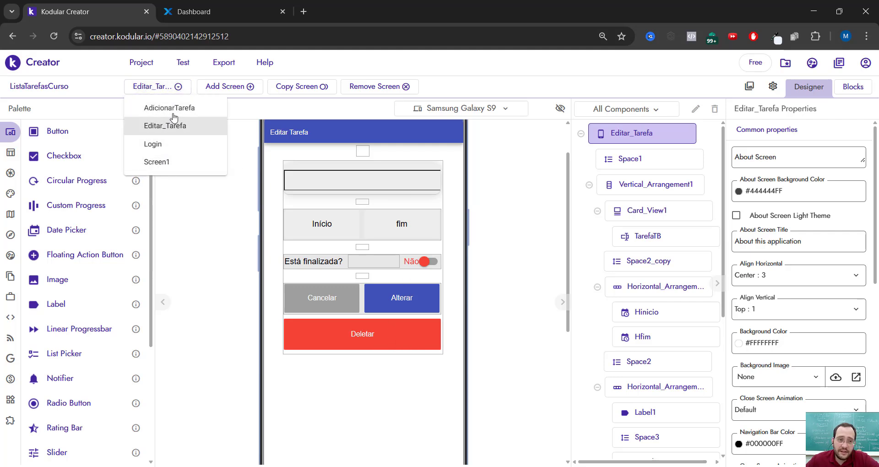
pyautogui.click(169, 108)
pyautogui.scroll(3, 480, 263)
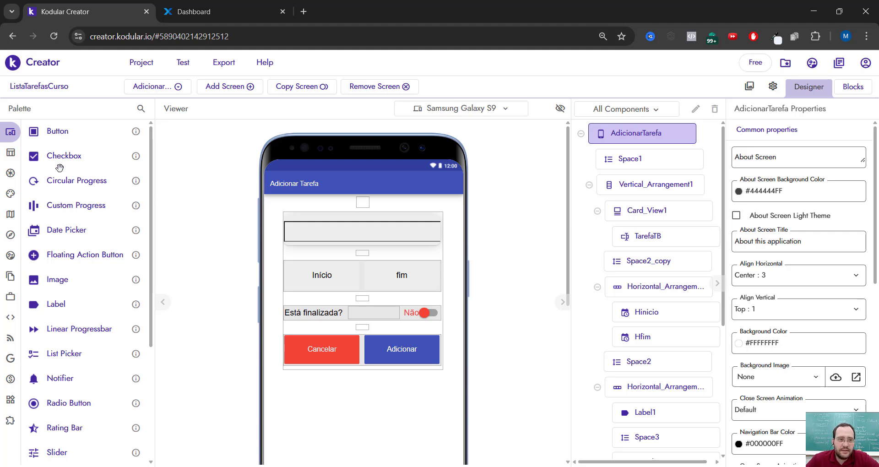
# - Look through the complete set of User Interface components available in the palette
pyautogui.moveTo(11, 140)
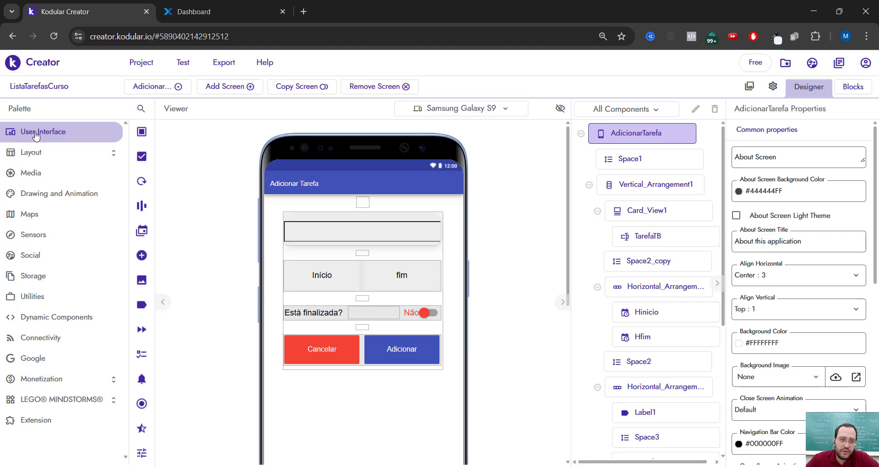
pyautogui.moveTo(111, 159)
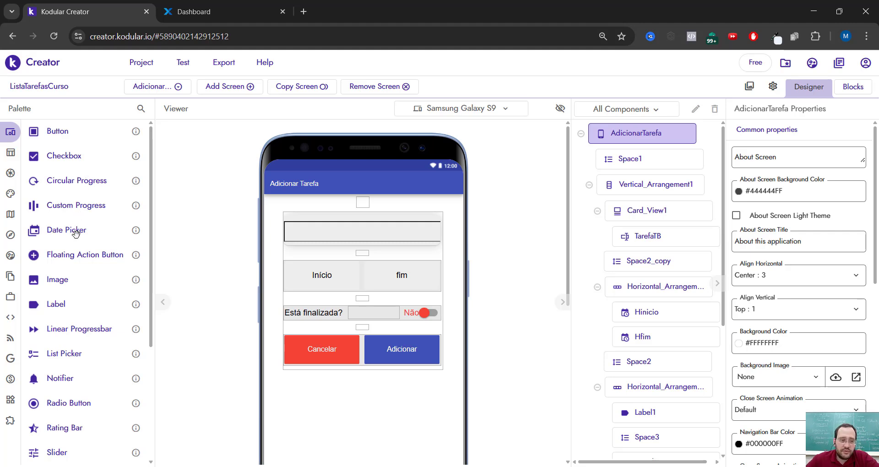
pyautogui.scroll(-1, 76, 233)
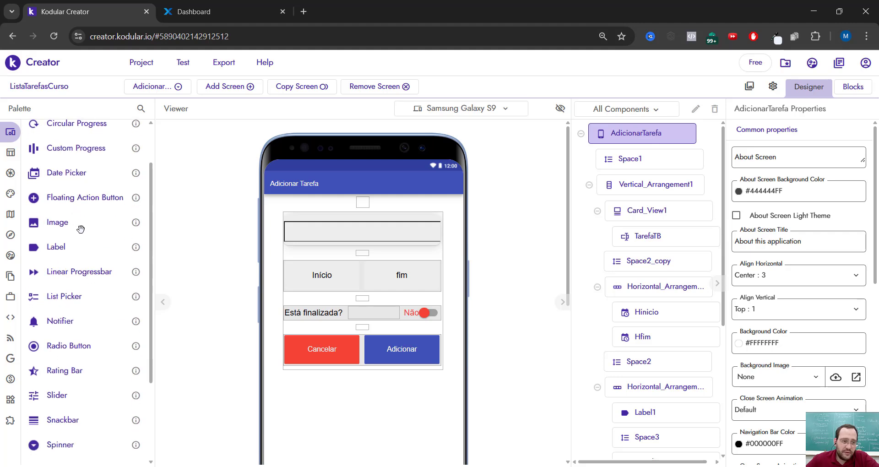
pyautogui.scroll(-2, 81, 229)
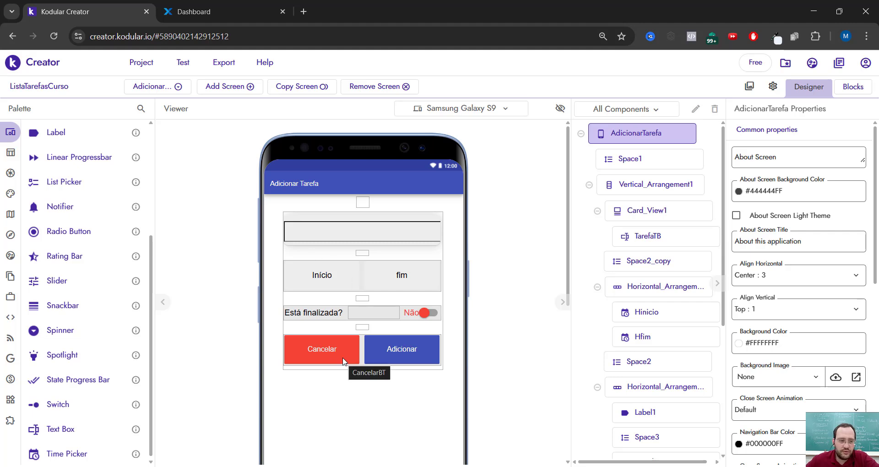
pyautogui.scroll(-1, 92, 289)
pyautogui.scroll(4, 85, 422)
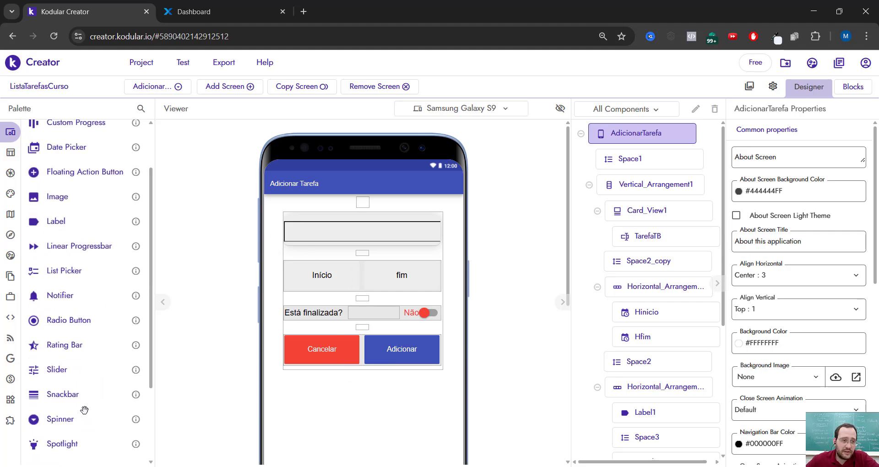
# - Look through the palette's General layout components and its Media components
pyautogui.moveTo(4, 161)
pyautogui.click(27, 152)
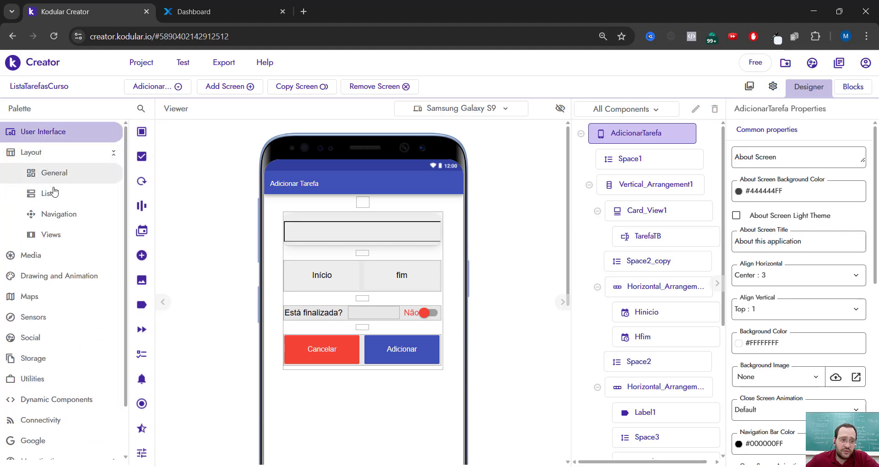
pyautogui.click(53, 172)
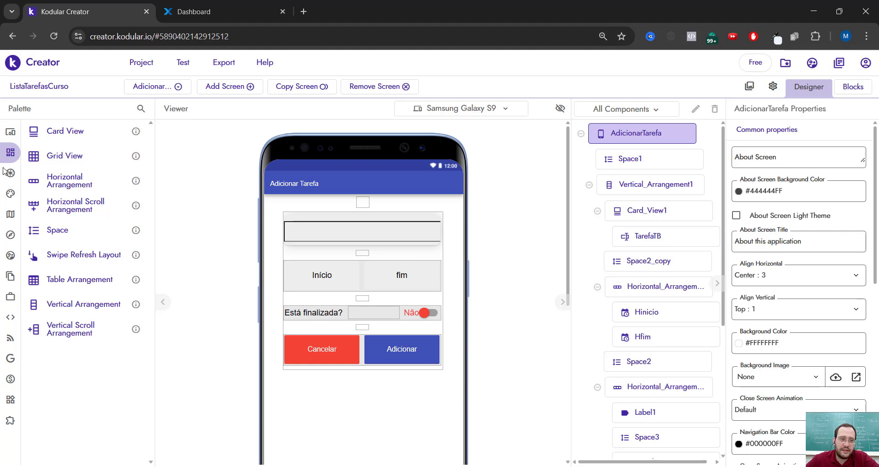
pyautogui.moveTo(7, 276)
pyautogui.click(19, 255)
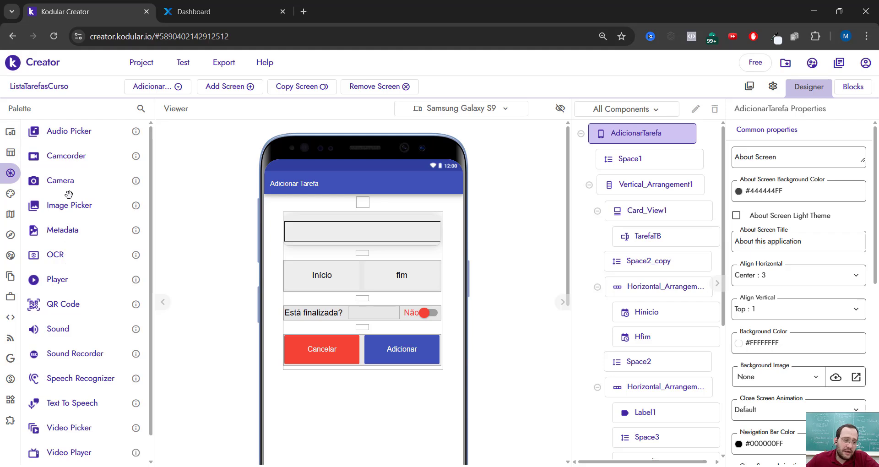
pyautogui.scroll(-1, 78, 179)
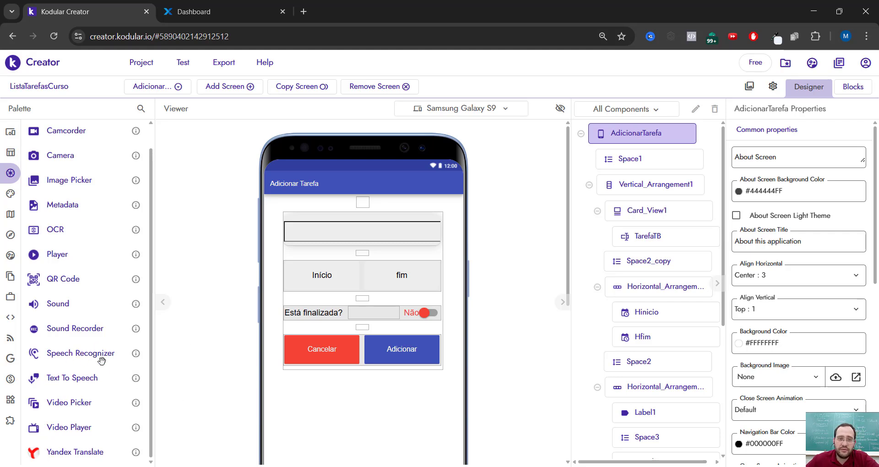
# - Look through the Drawing and Animation, Maps and Sensors component categories of the palette
pyautogui.click(10, 196)
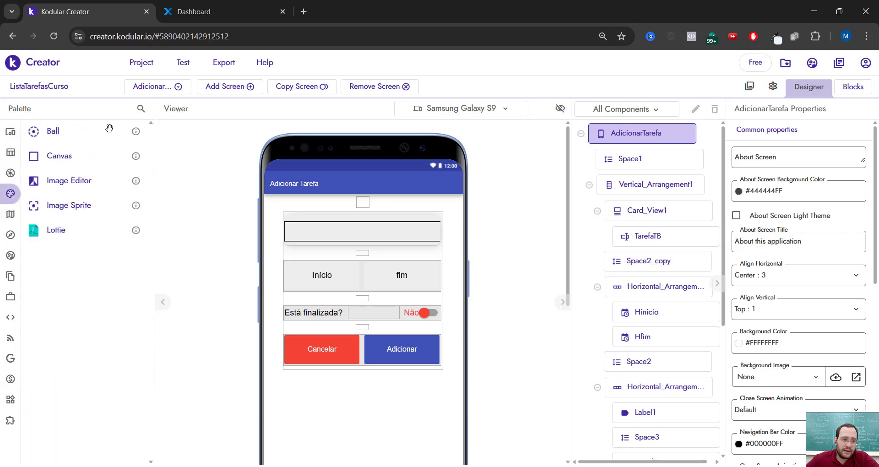
pyautogui.click(14, 213)
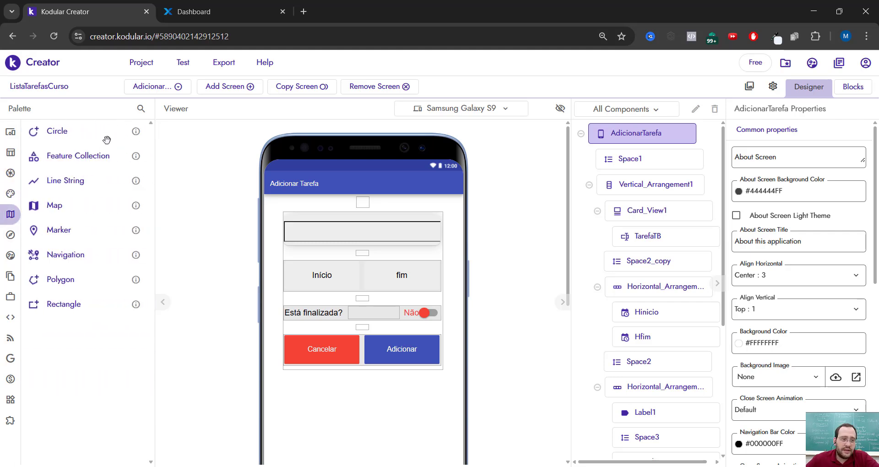
pyautogui.click(14, 234)
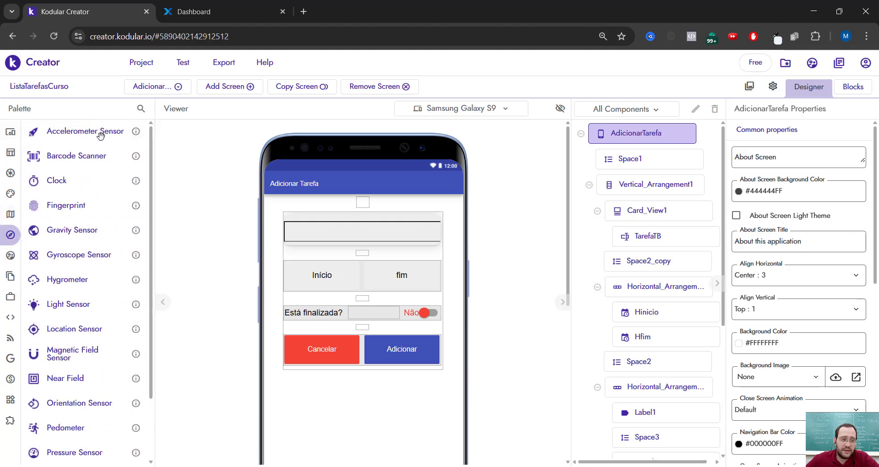
pyautogui.scroll(-3, 92, 183)
pyautogui.scroll(3, 82, 430)
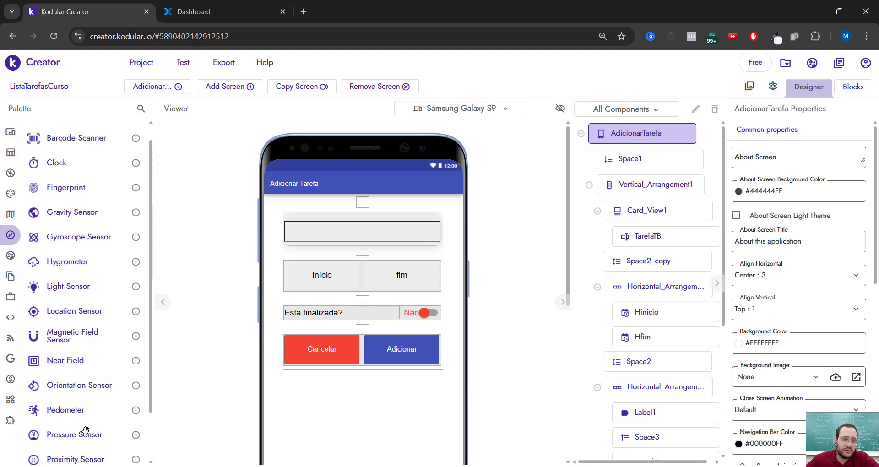
# - Look through the palette's Storage components and open the Utilities category
pyautogui.click(15, 276)
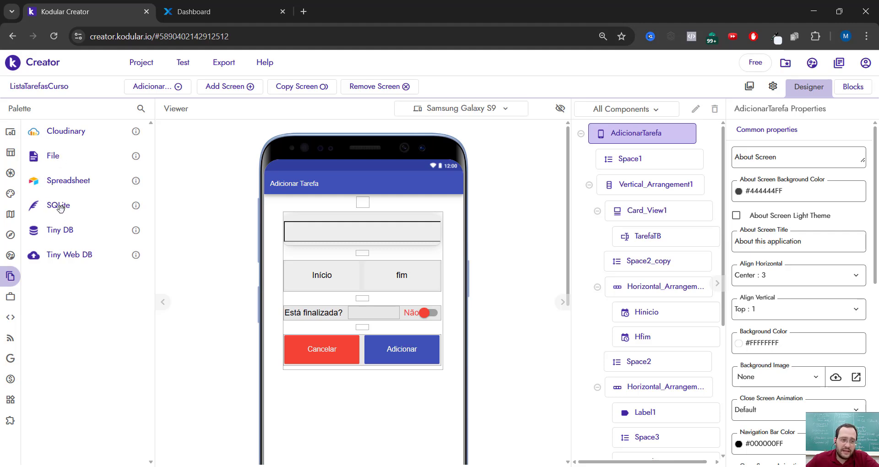
pyautogui.moveTo(10, 291)
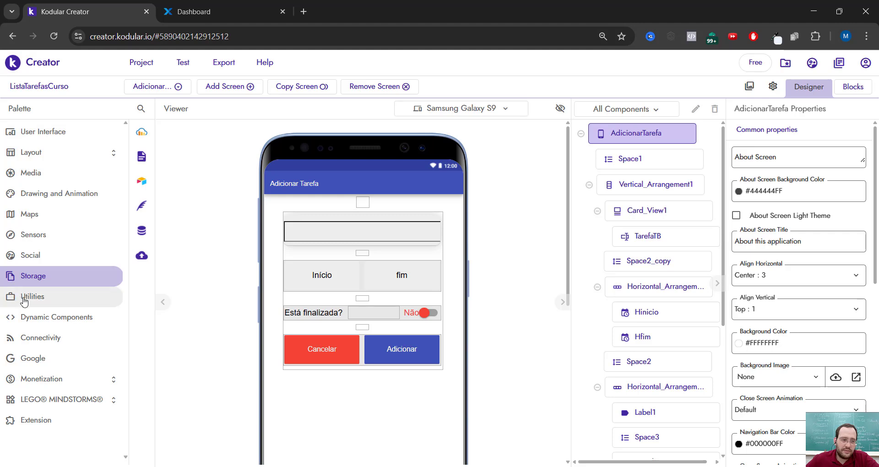
pyautogui.click(25, 298)
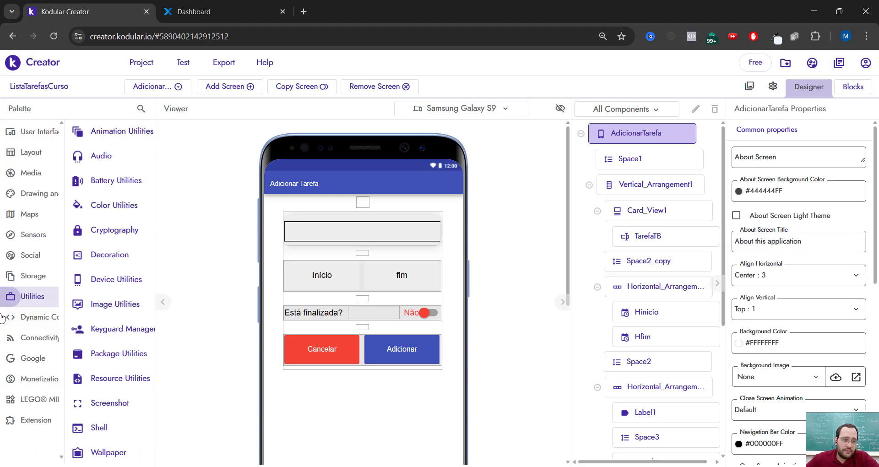
# - Look through the palette's Connectivity components
pyautogui.click(37, 337)
pyautogui.moveTo(147, 188)
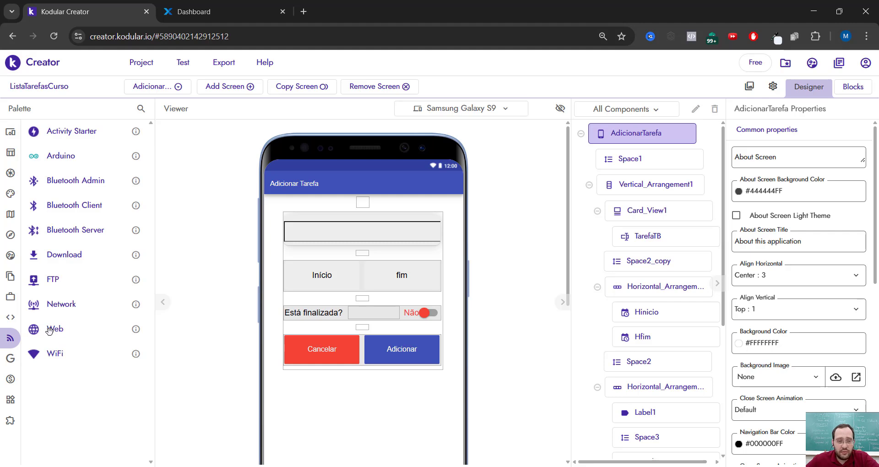
pyautogui.moveTo(10, 337)
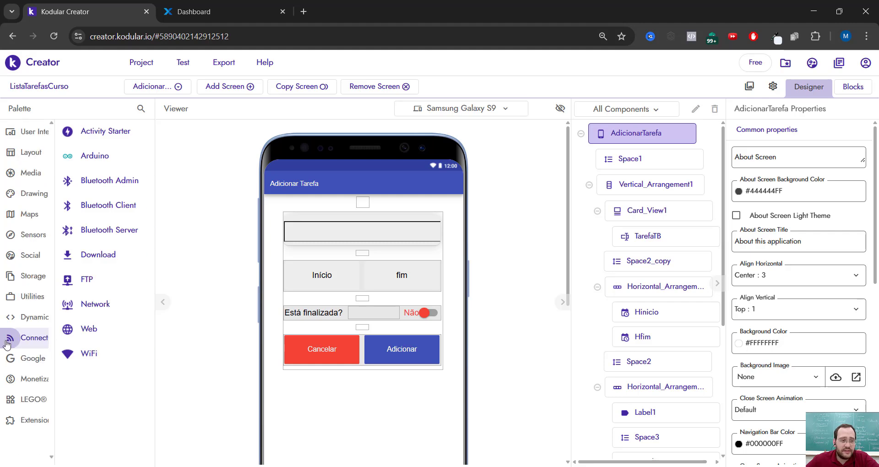
# - Look through the palette's Monetization, LEGO MINDSTORMS and Extension categories, finishing back at the User Interface components
pyautogui.click(26, 382)
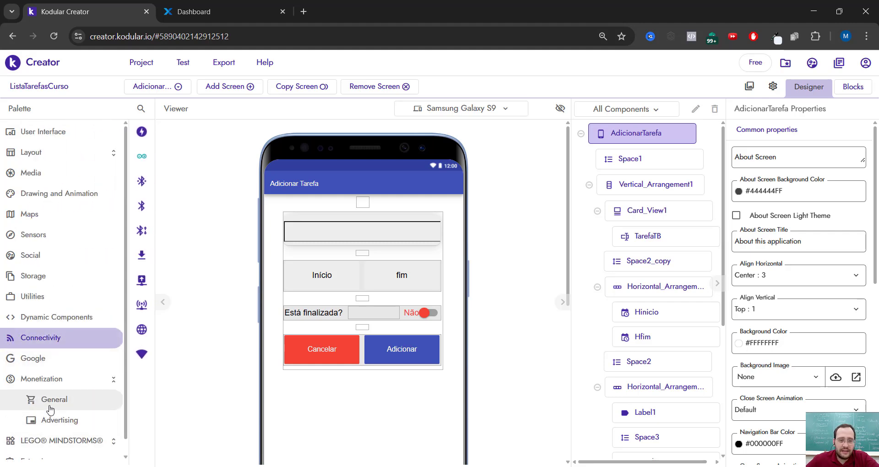
pyautogui.scroll(-1, 50, 410)
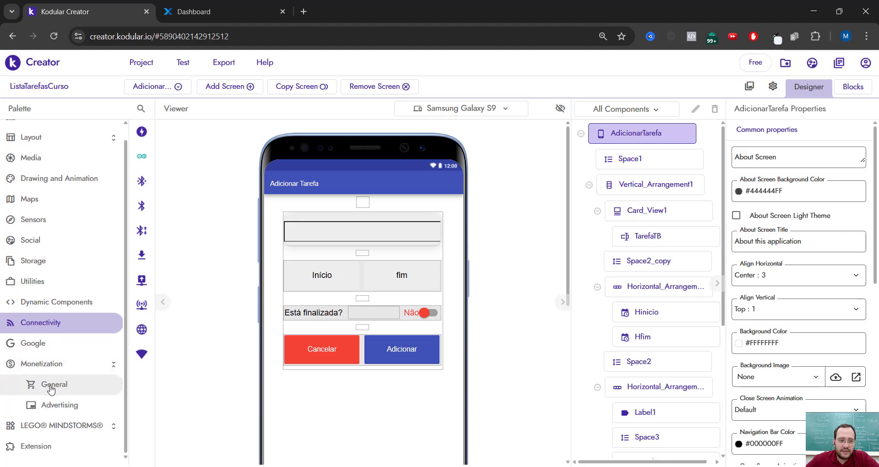
pyautogui.click(57, 426)
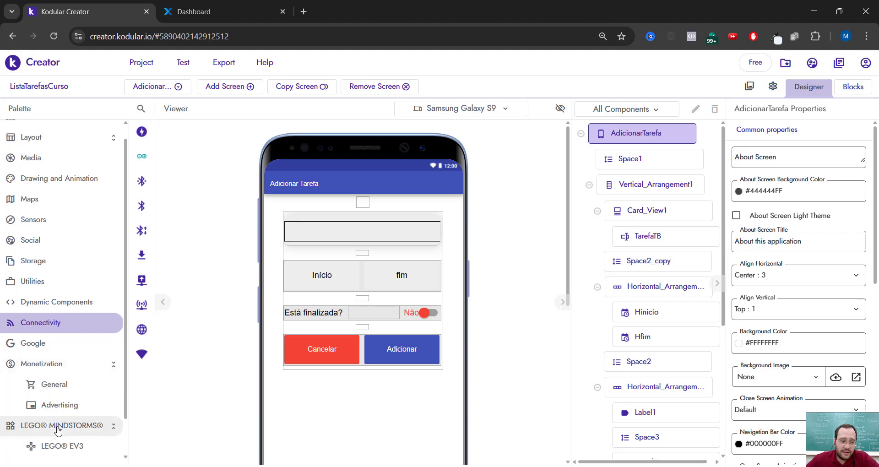
pyautogui.scroll(-1, 69, 428)
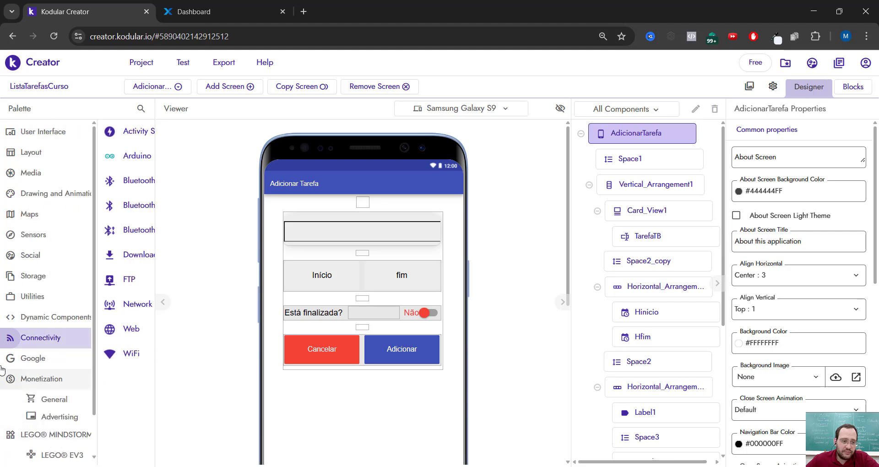
pyautogui.scroll(-1, 49, 427)
pyautogui.click(54, 405)
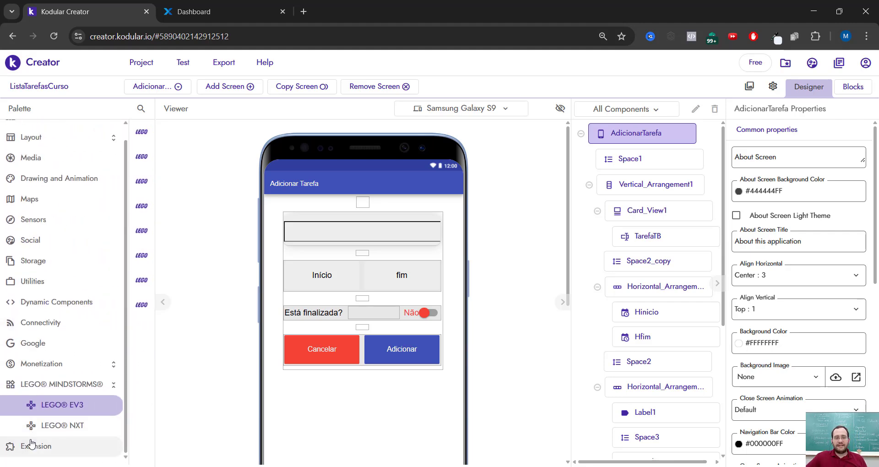
pyautogui.click(28, 443)
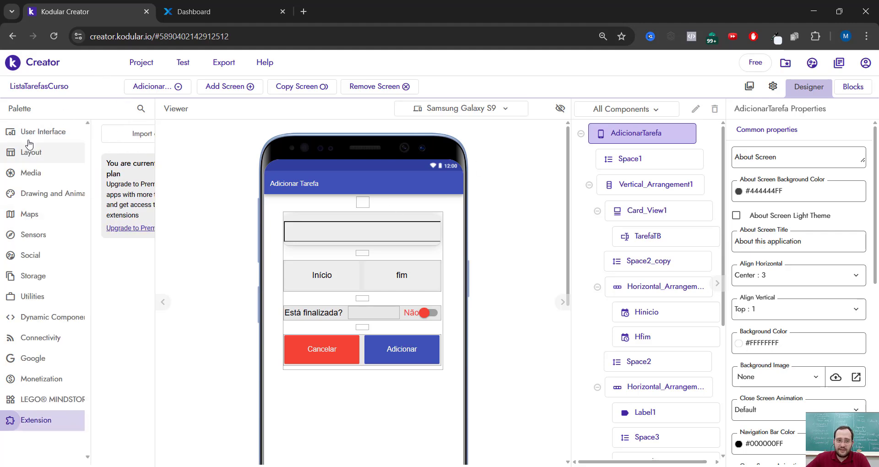
pyautogui.click(37, 131)
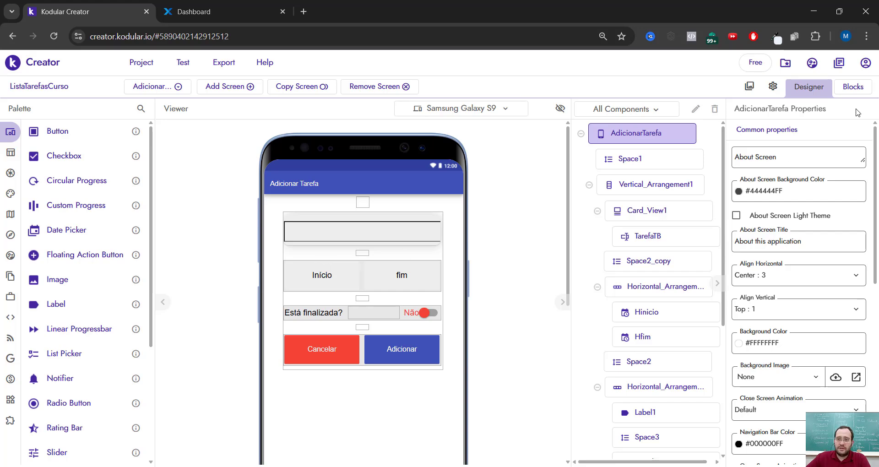
# - Open the block code of the AdicionarTarefa screen and review its event handlers and the tela_inicial procedure
pyautogui.click(853, 86)
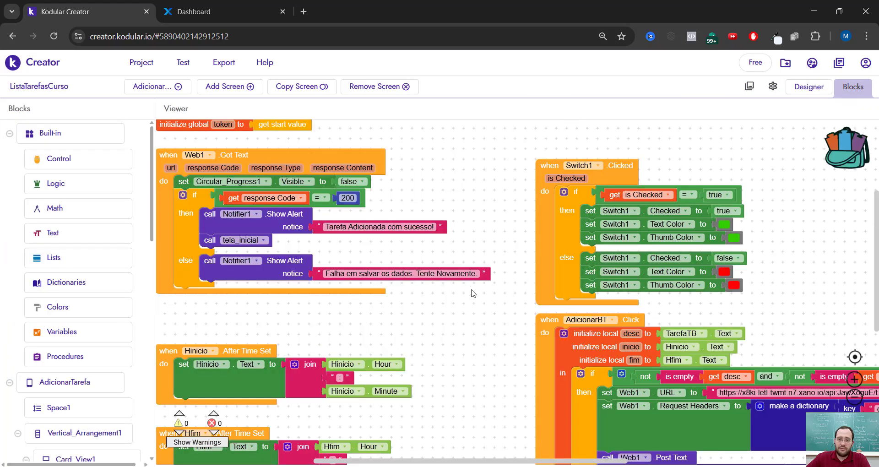
pyautogui.scroll(-4, 489, 242)
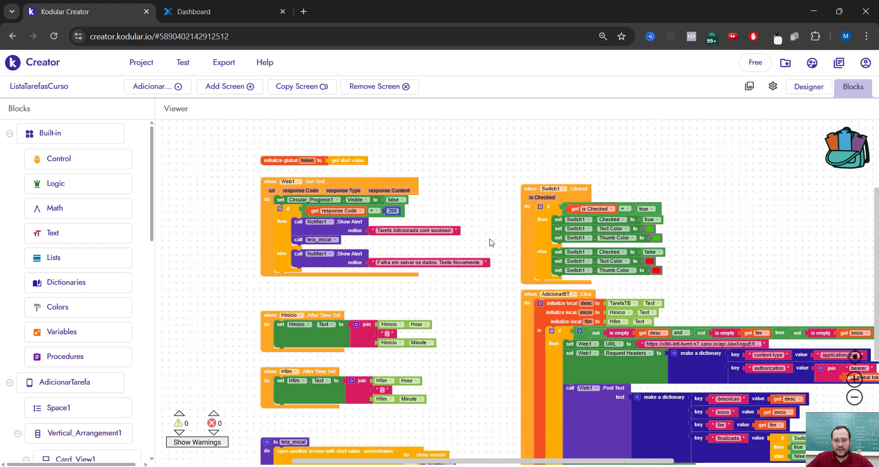
pyautogui.scroll(1, 482, 243)
pyautogui.scroll(-1, 414, 235)
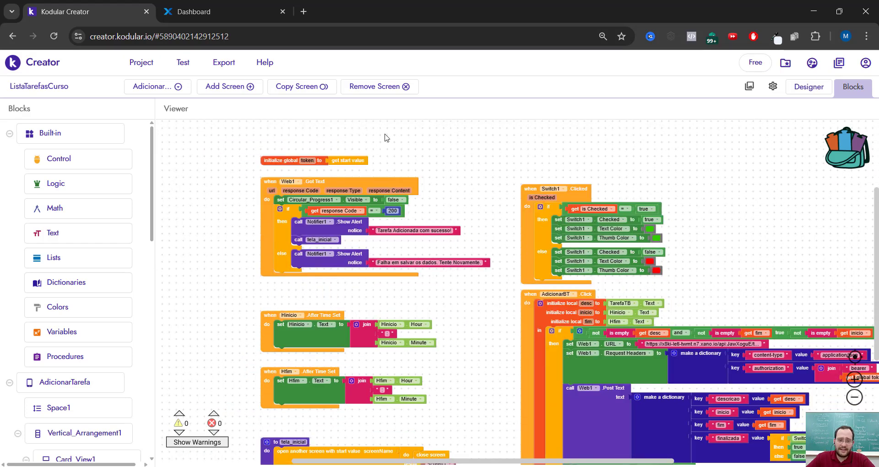
pyautogui.scroll(-2, 370, 249)
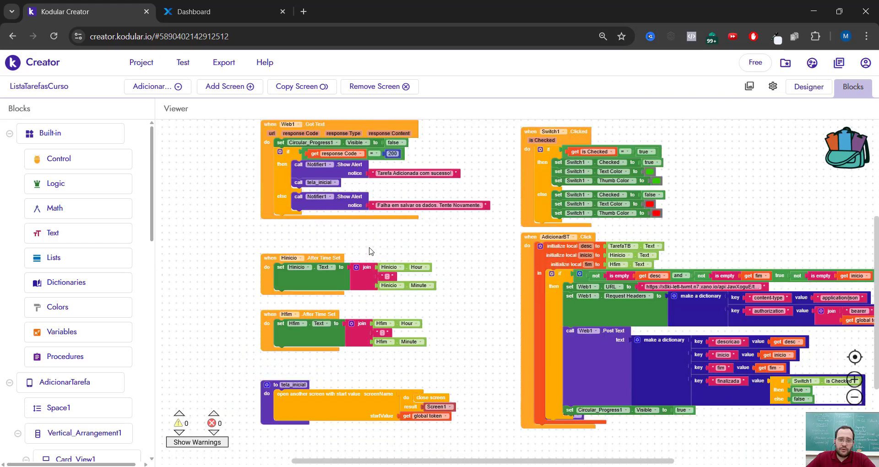
pyautogui.scroll(1, 638, 329)
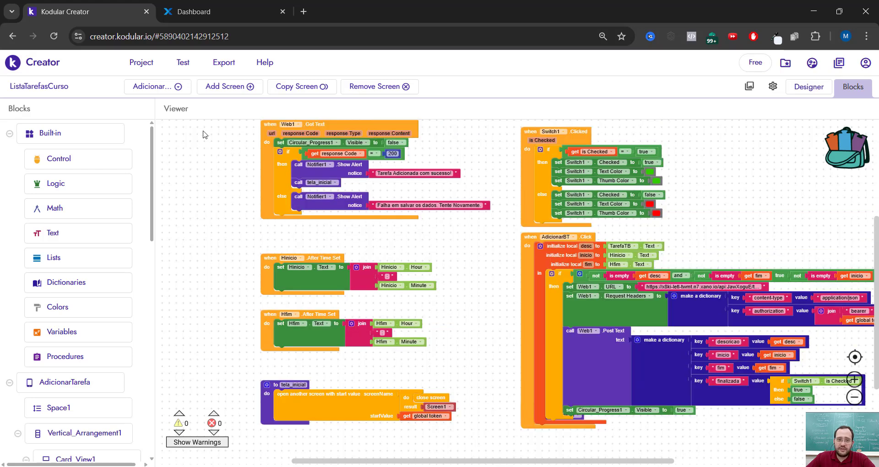
# - Switch to Screen1 and examine its blocks for initialization, the Web1 response, the obterDadosTarefas procedure and opening other screens
pyautogui.click(179, 86)
pyautogui.click(174, 159)
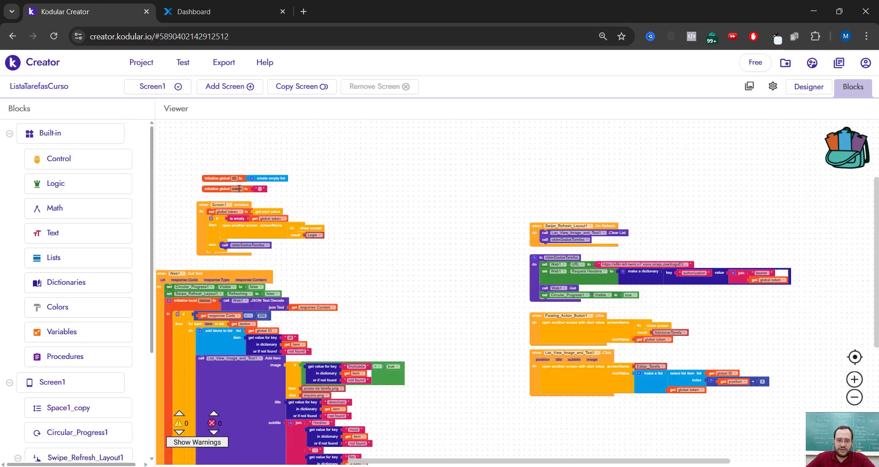
pyautogui.keyDown('ctrl'); pyautogui.scroll(4, 174, 243); pyautogui.keyUp('ctrl')
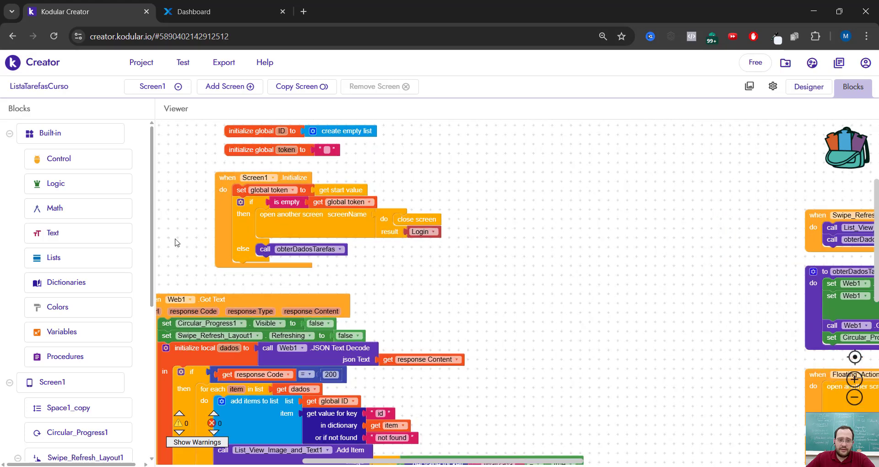
pyautogui.keyDown('ctrl'); pyautogui.scroll(-1, 194, 219); pyautogui.keyUp('ctrl')
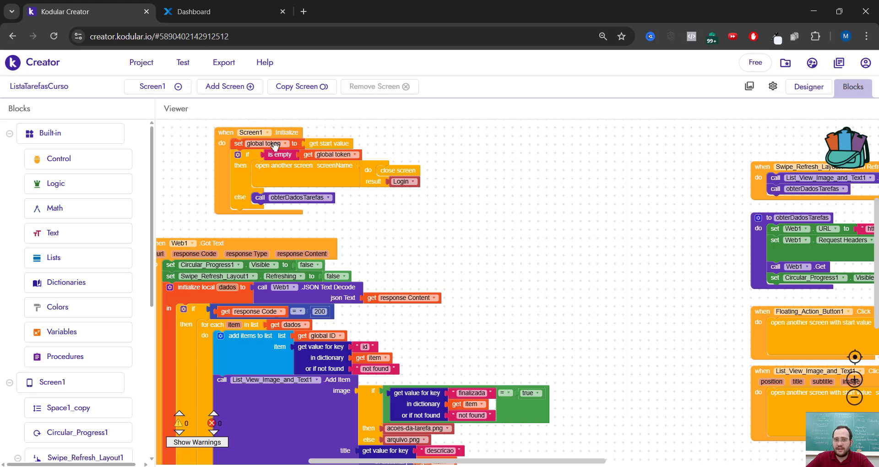
pyautogui.scroll(-1, 300, 194)
pyautogui.scroll(1, 356, 186)
pyautogui.keyDown('ctrl'); pyautogui.scroll(-1, 323, 201); pyautogui.keyUp('ctrl')
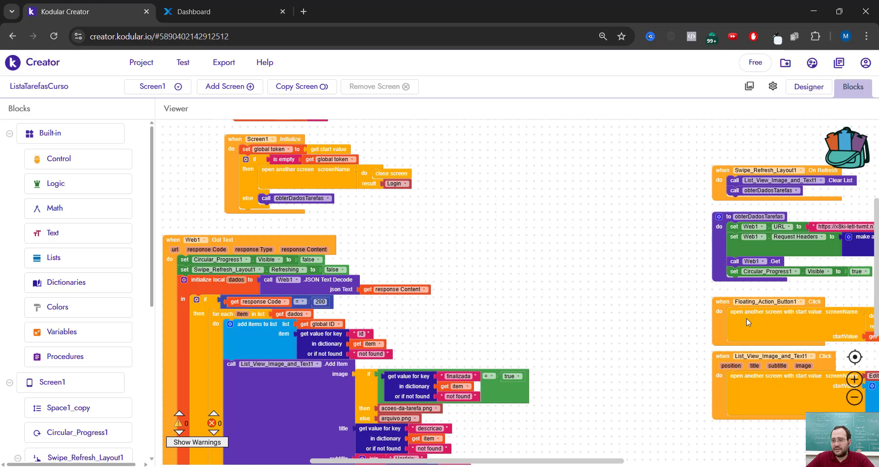
pyautogui.hscroll(5, 641, 452)
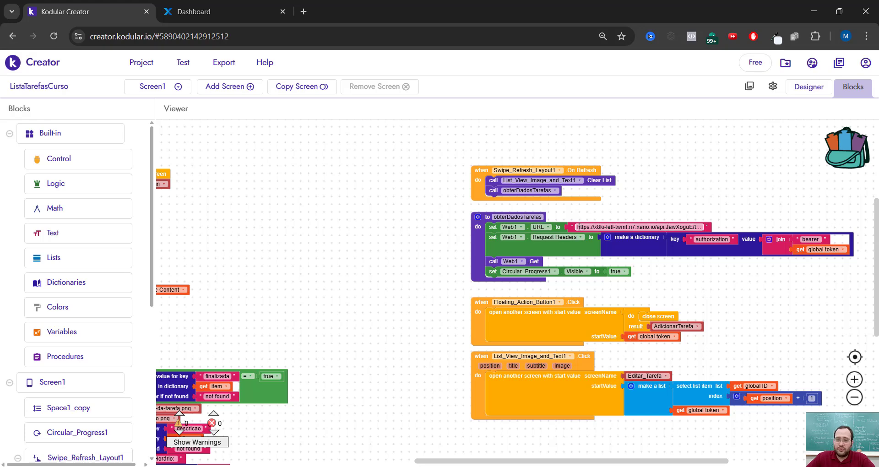
pyautogui.moveTo(513, 462); pyautogui.dragTo(355, 462)
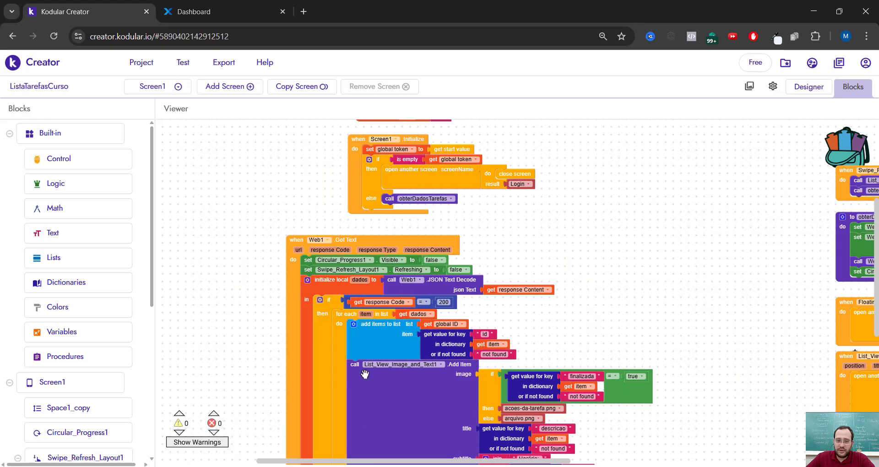
pyautogui.scroll(-3, 365, 375)
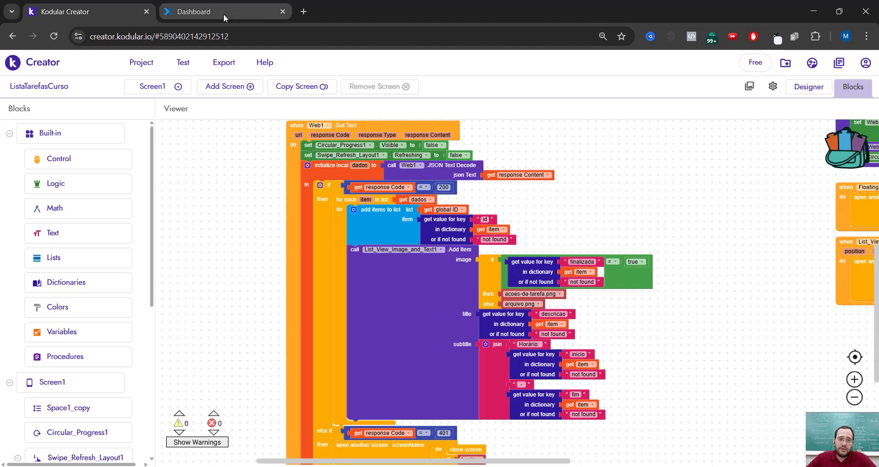
# - Switch to the Xano workspace and examine its database tables in both list and card views
pyautogui.click(243, 14)
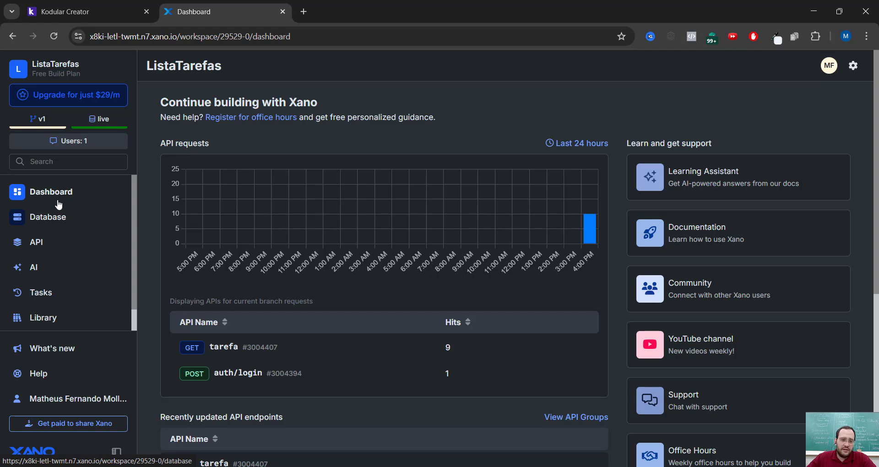
pyautogui.click(48, 218)
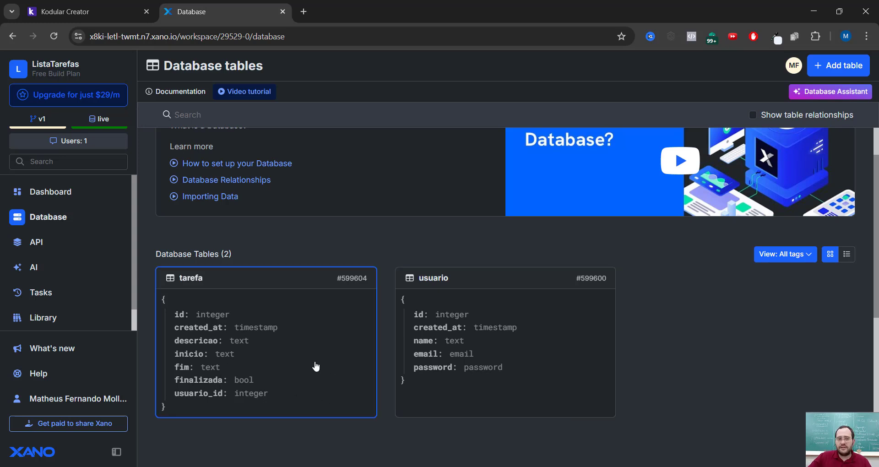
pyautogui.scroll(-1, 499, 281)
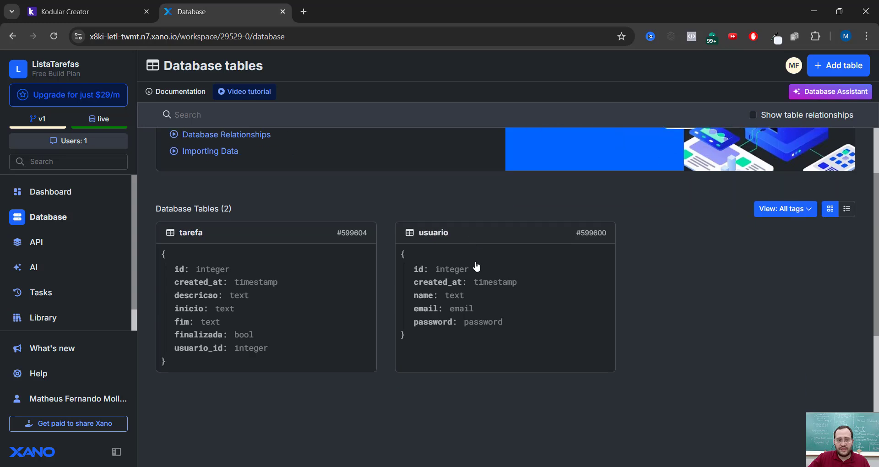
pyautogui.scroll(1, 673, 257)
pyautogui.click(847, 255)
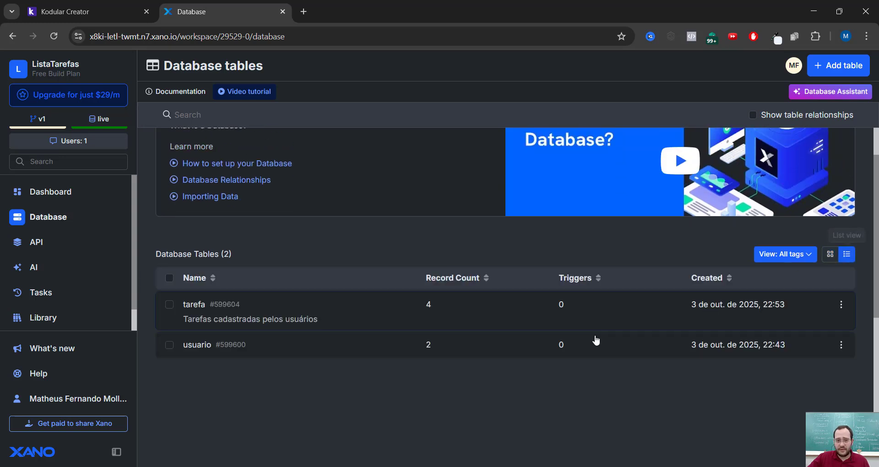
pyautogui.click(830, 254)
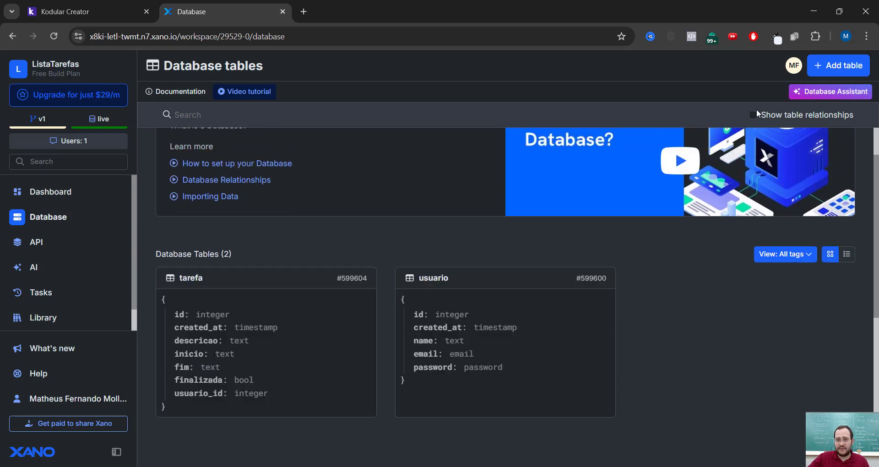
# - Examine the relationship between the tarefa and usuario tables, hide it again and open the tarefa table's records
pyautogui.click(763, 118)
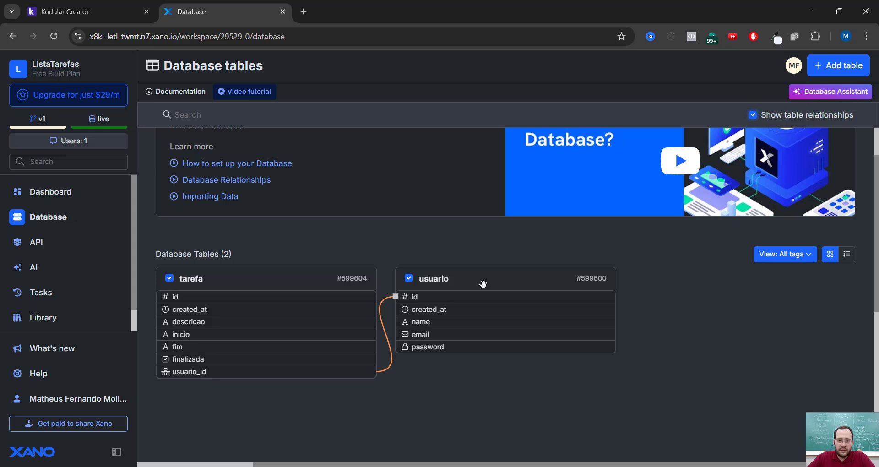
pyautogui.click(768, 119)
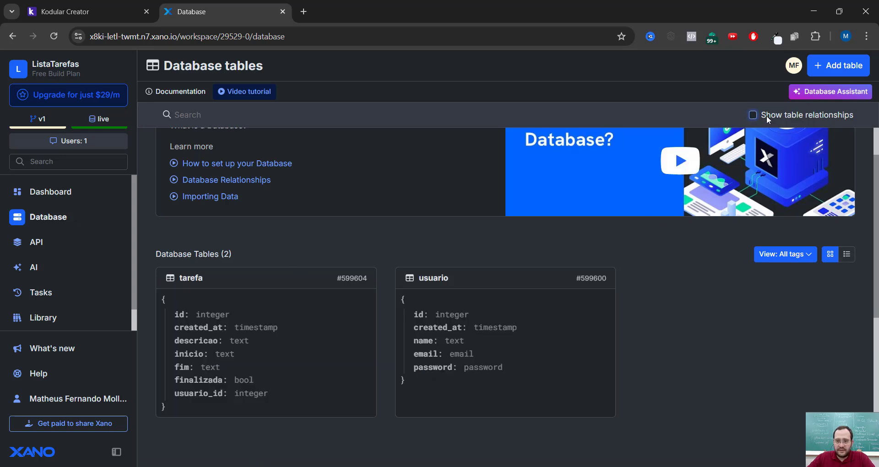
pyautogui.click(293, 343)
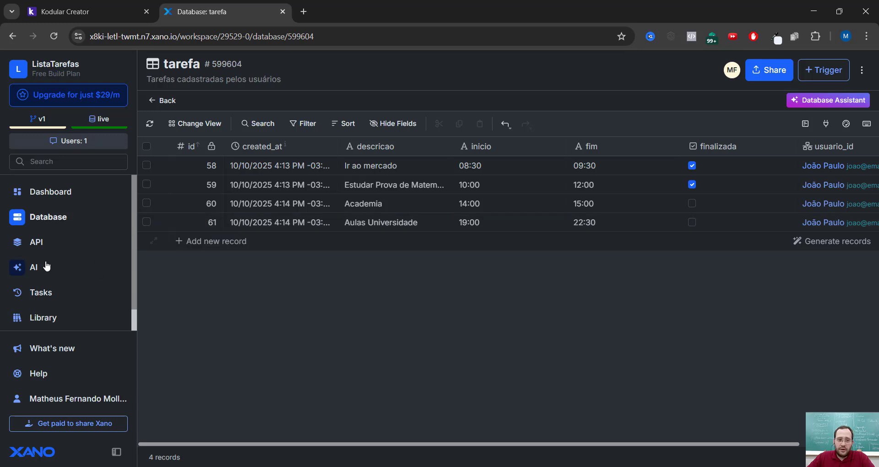
# - Open the ListaTarefas API group and examine the inputs, function stack and response of its POST tarefa endpoint
pyautogui.click(33, 253)
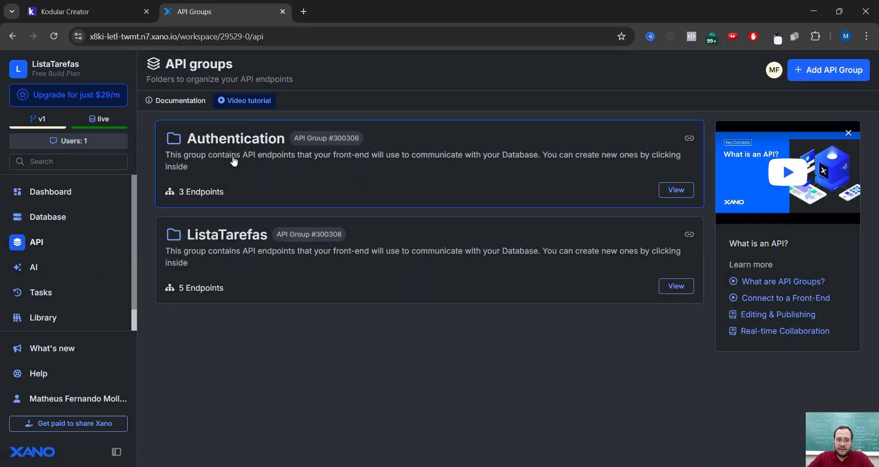
pyautogui.click(222, 229)
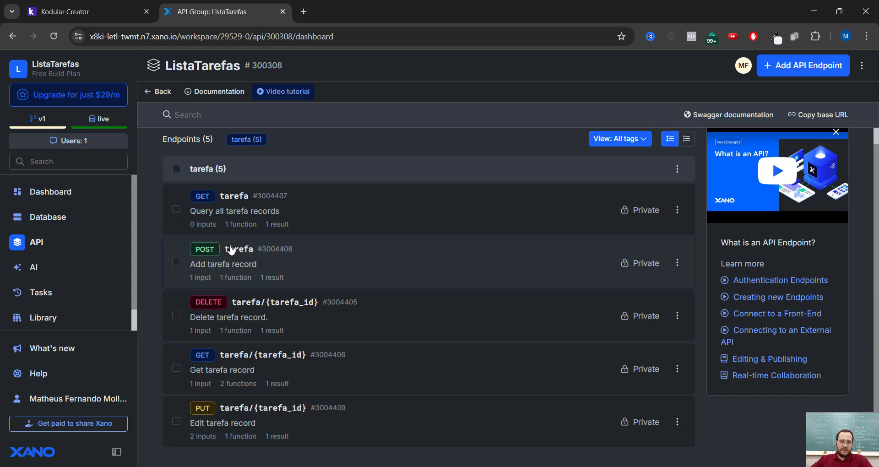
pyautogui.click(294, 265)
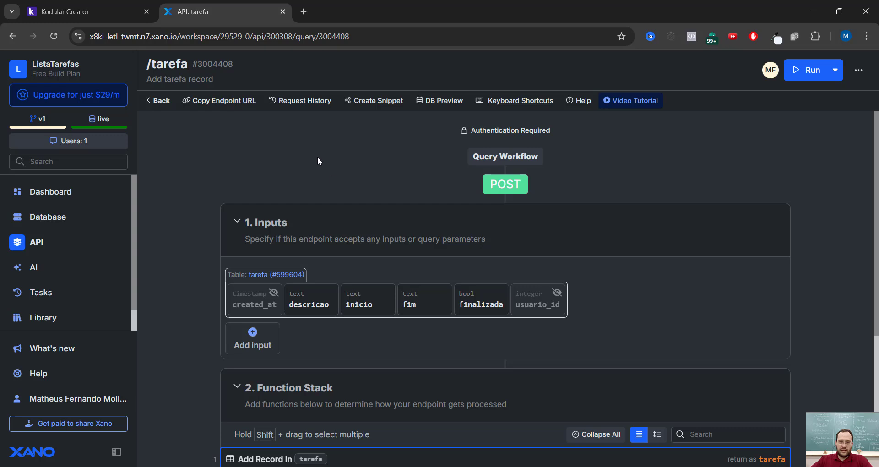
pyautogui.scroll(-3, 317, 157)
pyautogui.scroll(2, 310, 145)
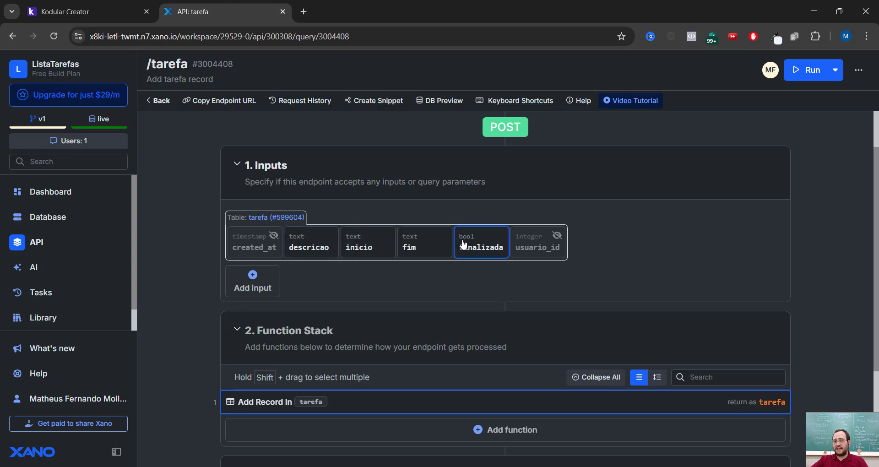
pyautogui.scroll(-3, 467, 271)
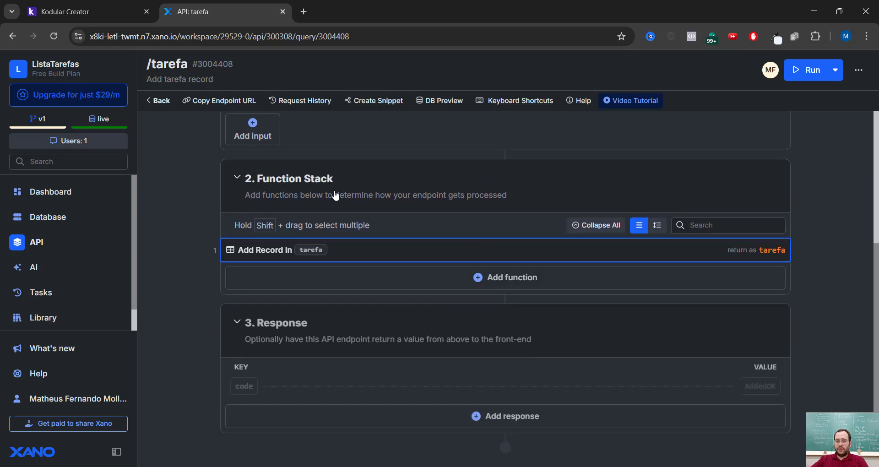
pyautogui.scroll(3, 321, 195)
pyautogui.scroll(-1, 339, 229)
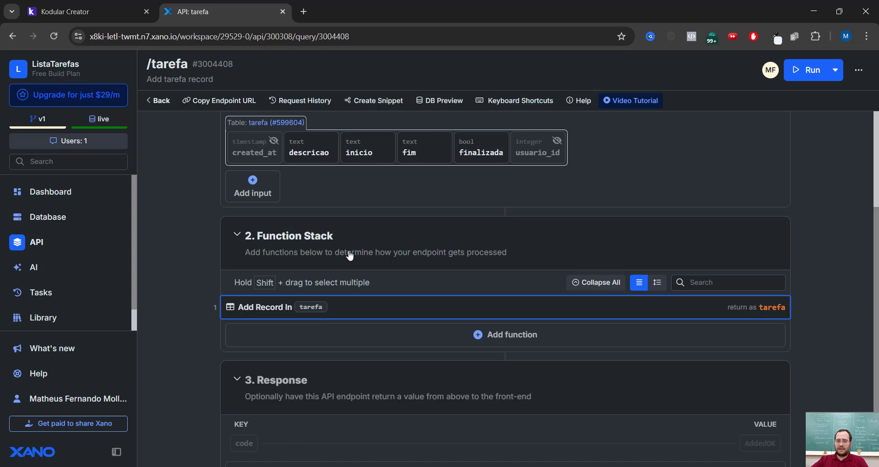
# - Open the Add Record function of the POST tarefa endpoint and examine which value is mapped to each tarefa field
pyautogui.scroll(-1, 350, 255)
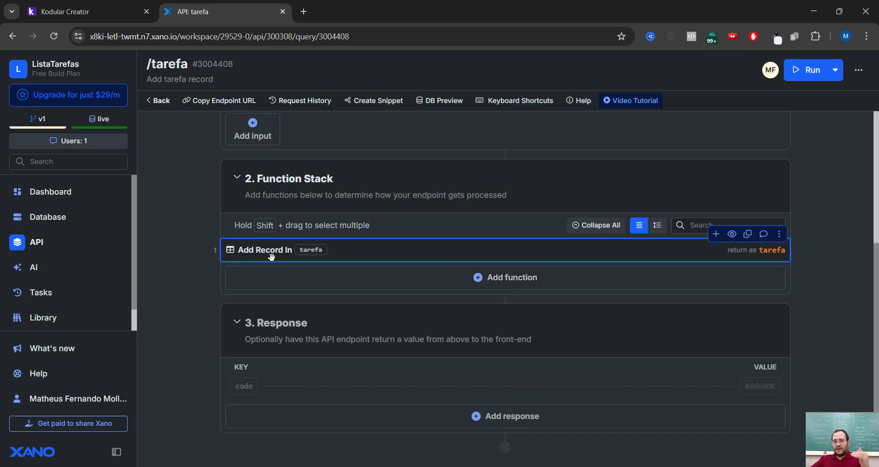
pyautogui.click(357, 251)
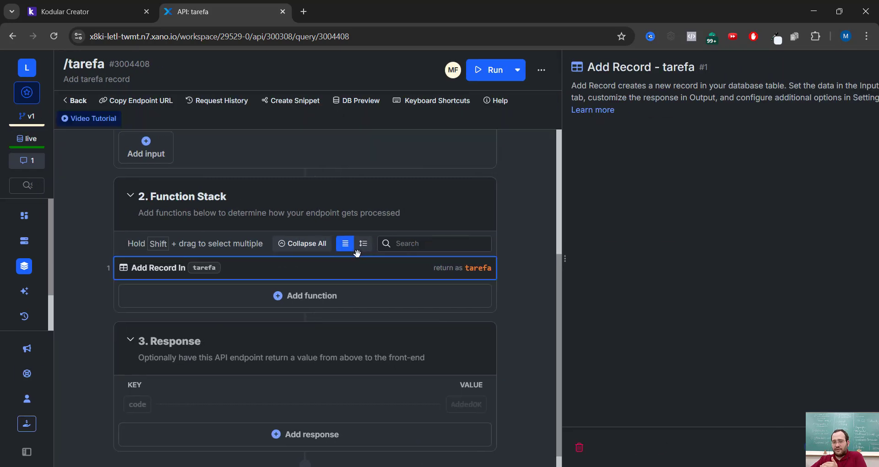
pyautogui.scroll(-3, 700, 281)
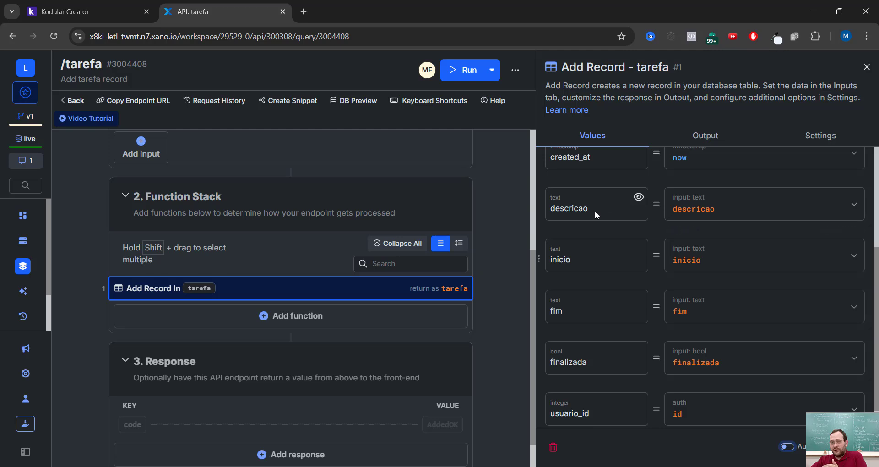
pyautogui.scroll(2, 595, 211)
pyautogui.scroll(-1, 599, 320)
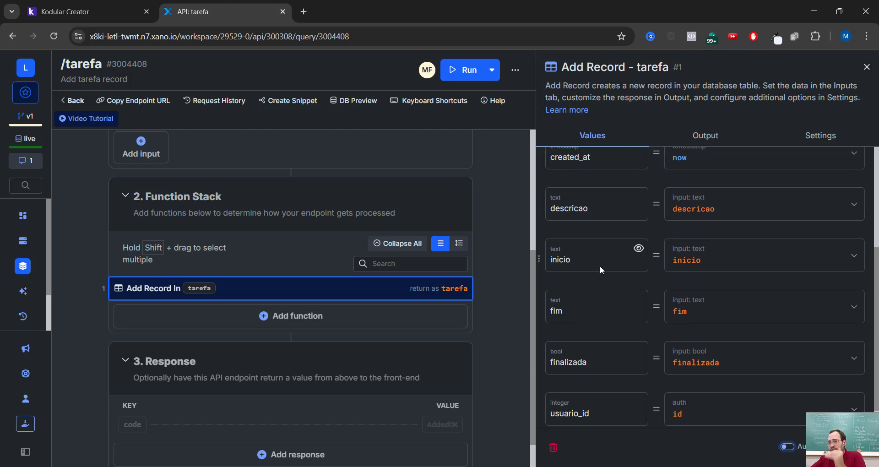
pyautogui.moveTo(691, 198)
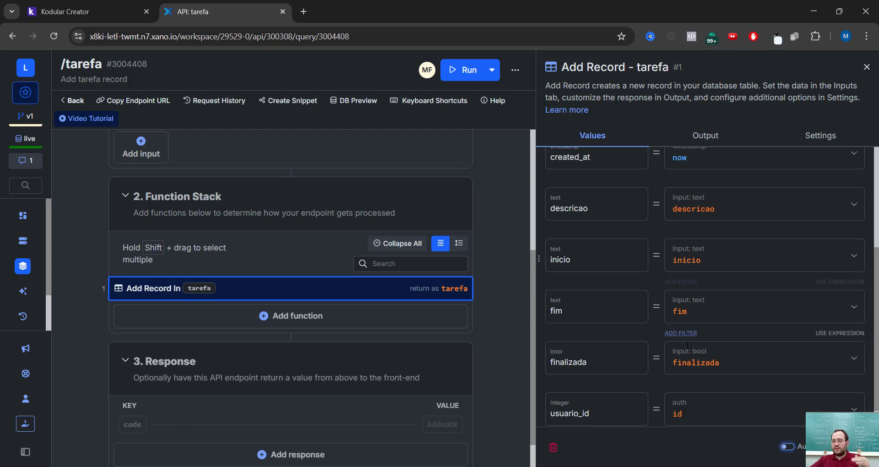
pyautogui.moveTo(688, 352)
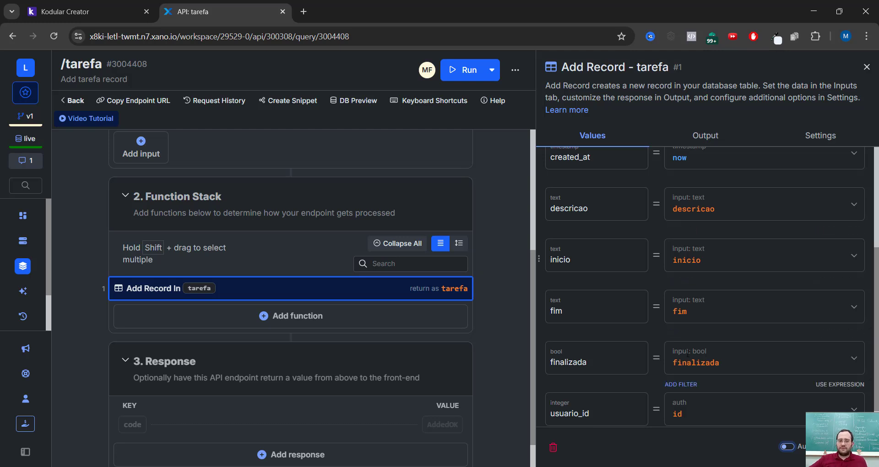
# - Examine the response section of the POST tarefa endpoint, including its code key and value
pyautogui.scroll(-1, 177, 408)
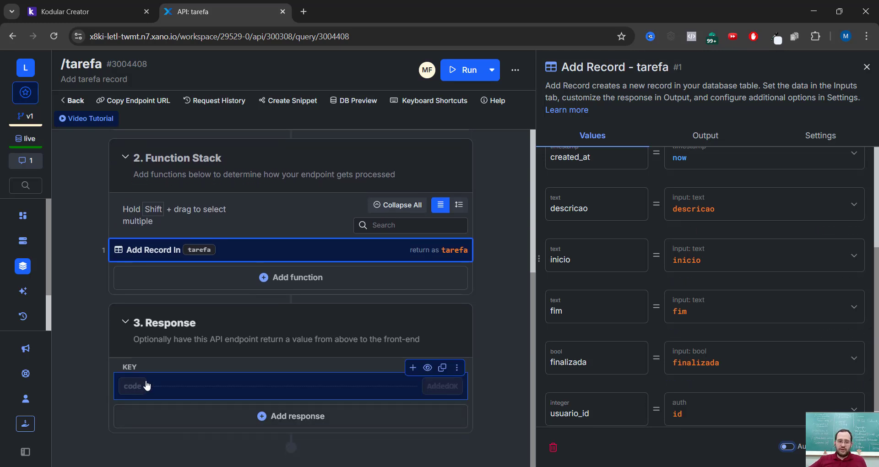
pyautogui.scroll(1, 197, 399)
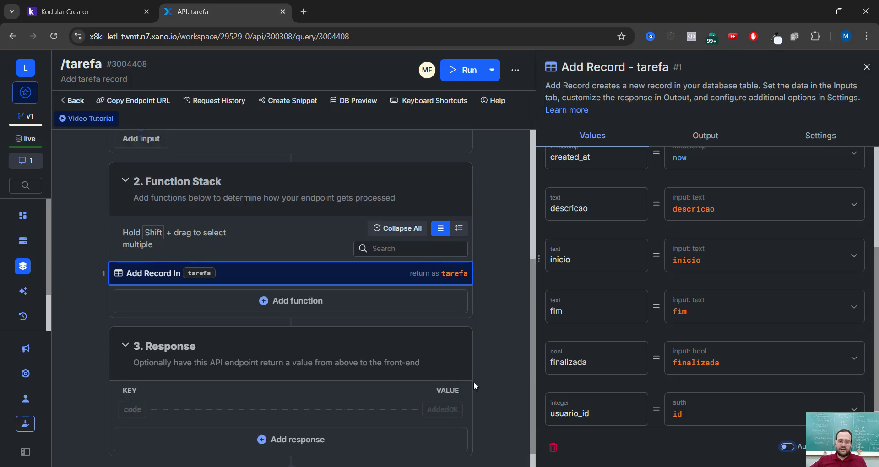
pyautogui.scroll(-1, 198, 399)
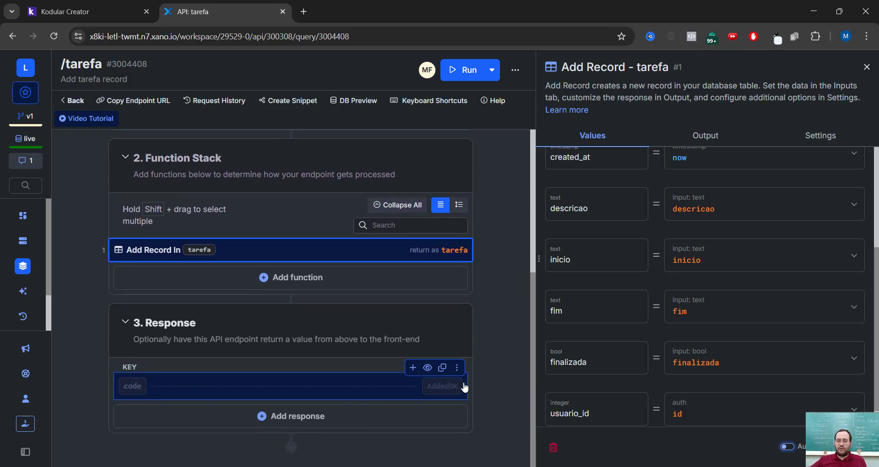
pyautogui.scroll(2, 481, 361)
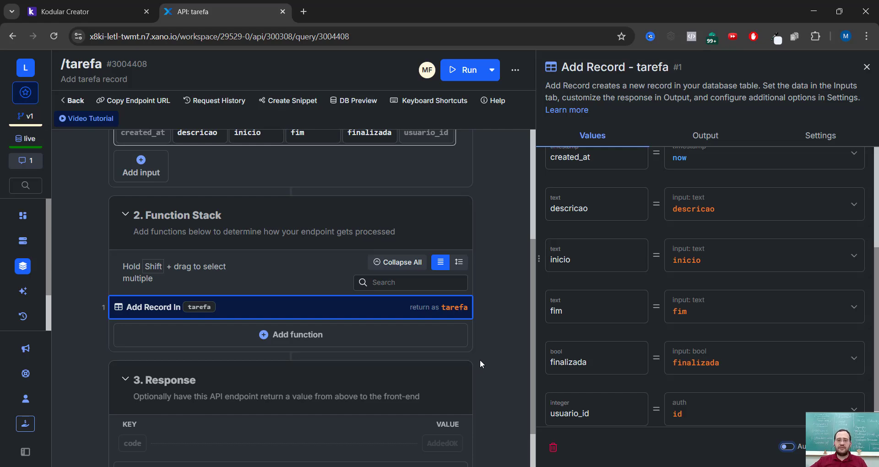
pyautogui.scroll(4, 481, 362)
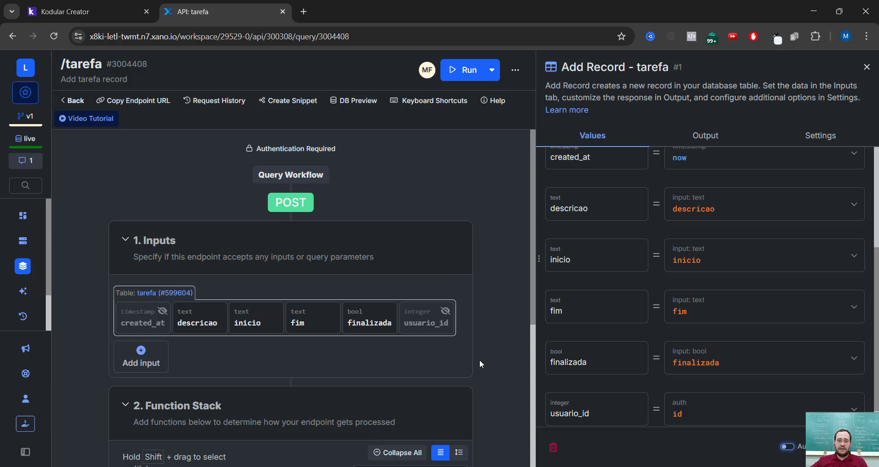
# - Return to the ListaTarefas API group, open its Swagger documentation and examine the DELETE /tarefa/{tarefa_id} endpoint before collapsing it
pyautogui.click(74, 102)
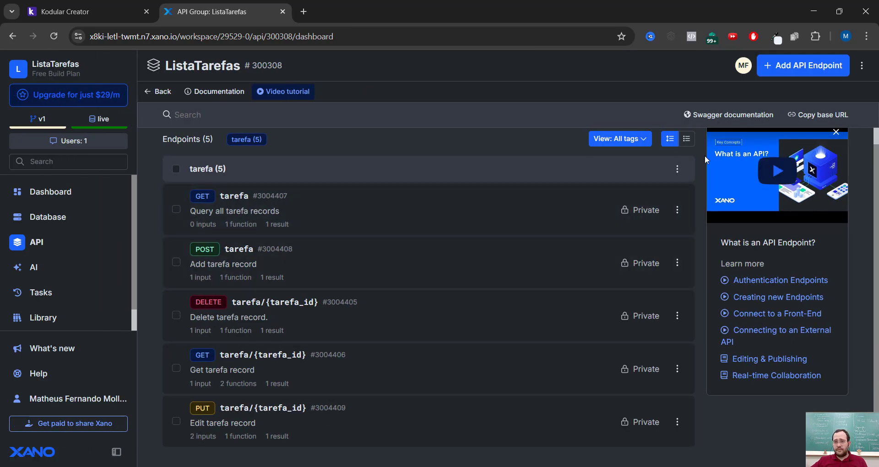
pyautogui.click(689, 115)
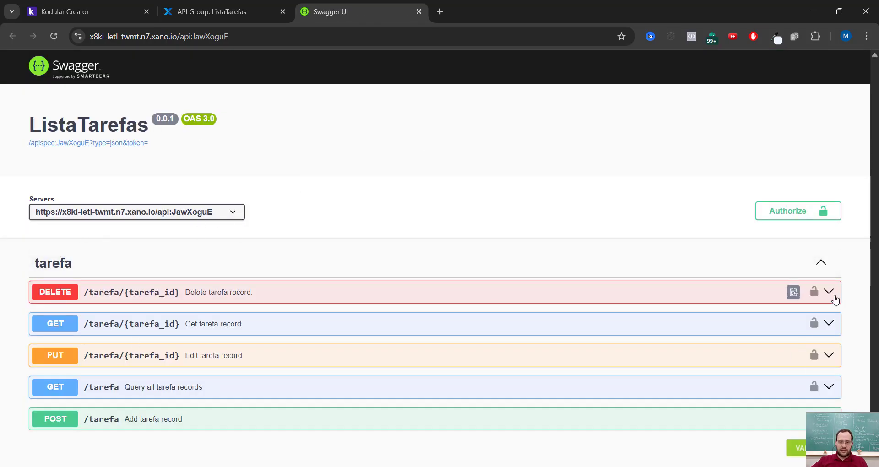
pyautogui.click(829, 292)
pyautogui.scroll(-2, 318, 287)
pyautogui.scroll(1, 722, 156)
pyautogui.scroll(1, 722, 156)
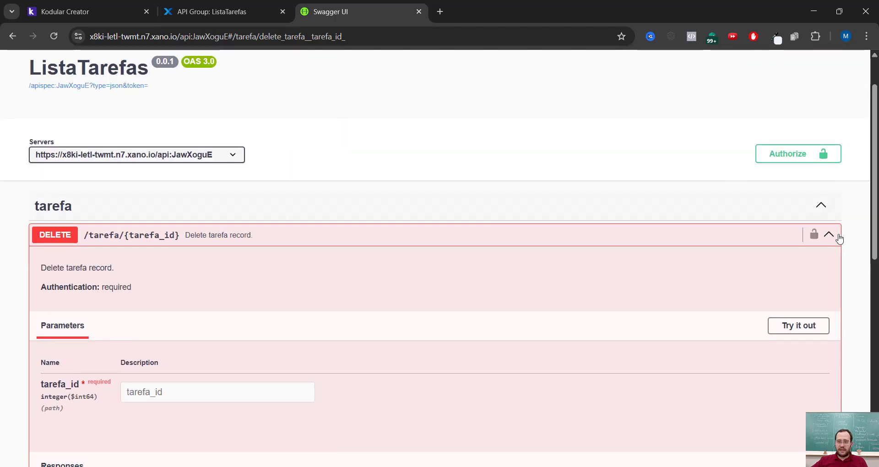
pyautogui.click(795, 233)
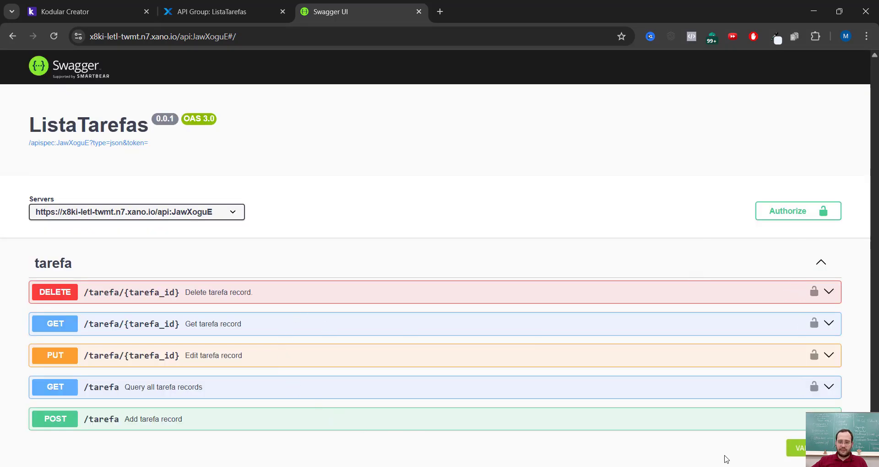
# - Expand the GET /tarefa endpoint in Swagger and examine its parameters, example JSON response and status codes
pyautogui.click(795, 386)
pyautogui.scroll(-5, 91, 273)
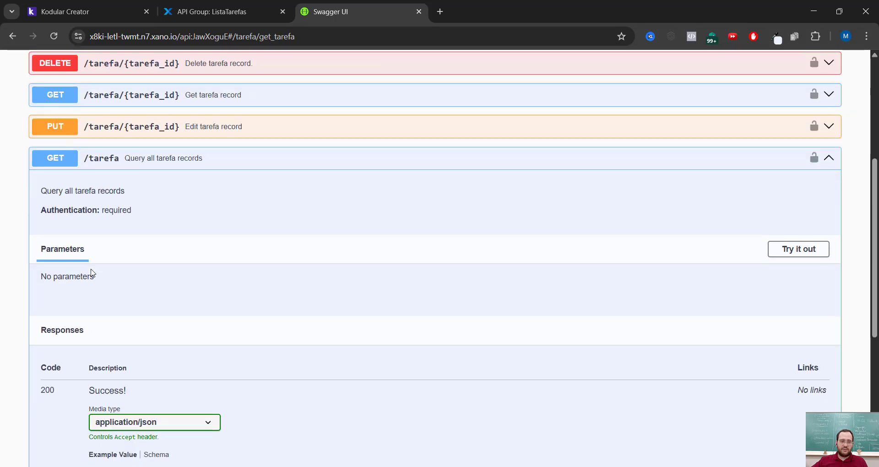
pyautogui.scroll(-5, 227, 169)
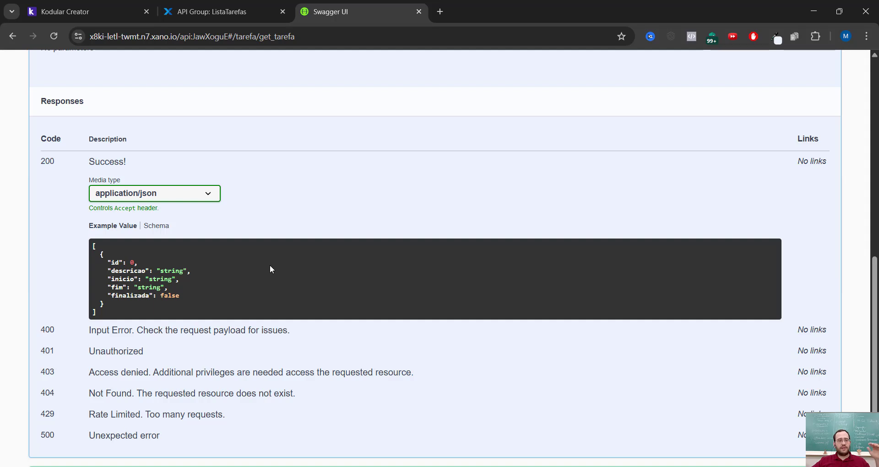
pyautogui.scroll(-1, 270, 265)
pyautogui.scroll(1, 263, 118)
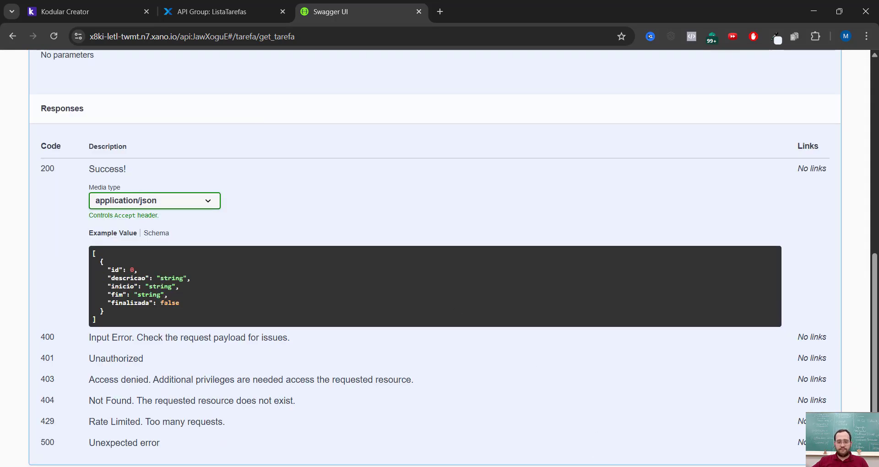
# - Switch to Kodular Creator, start a Companion test of ListaTarefasCurso and connect the emulator's Companion app to it
pyautogui.click(206, 18)
pyautogui.click(87, 11)
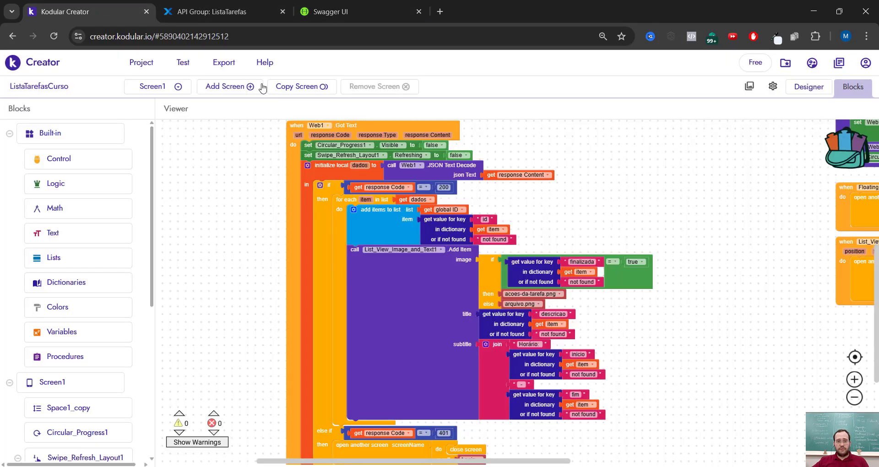
pyautogui.click(183, 63)
pyautogui.click(192, 84)
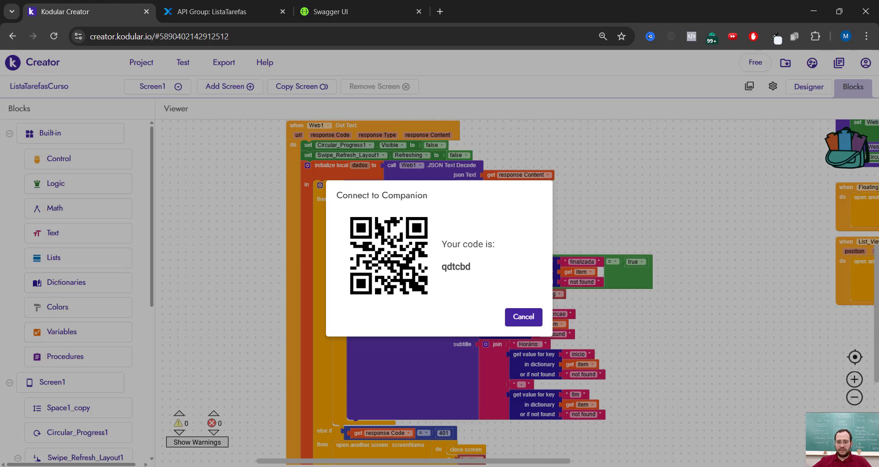
pyautogui.hotkey('alt', 'Tab')
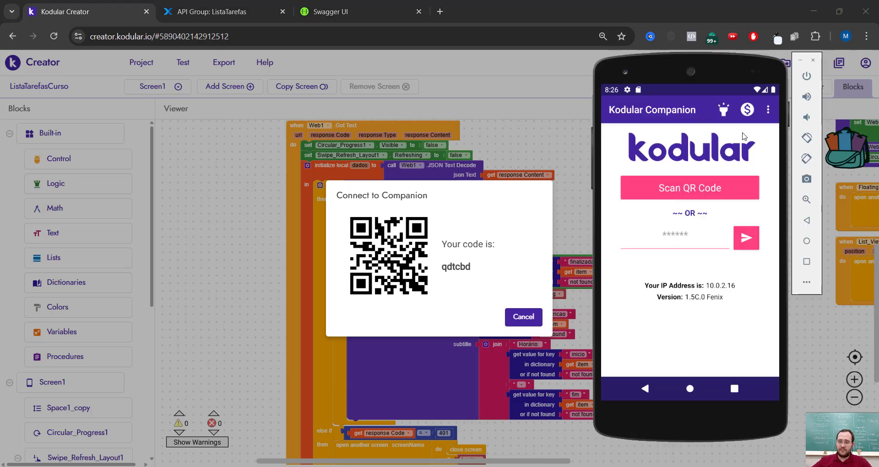
pyautogui.click(682, 235)
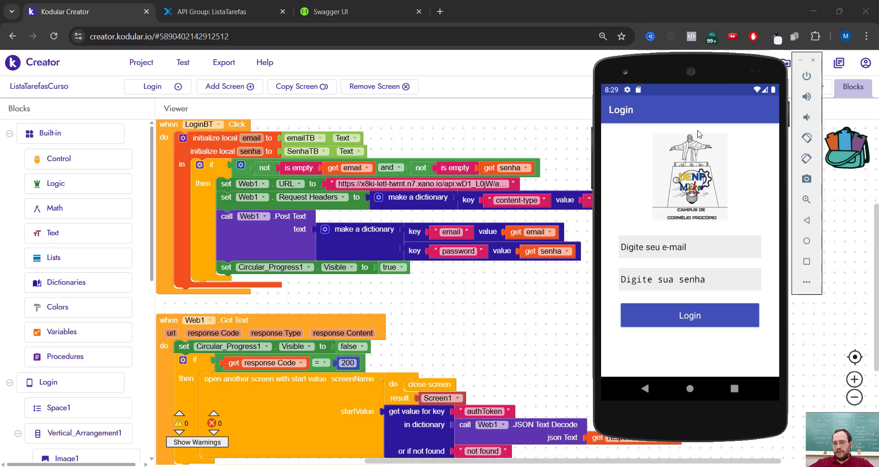
# - Log in to the app on the emulator by entering the account e-mail and password
pyautogui.click(681, 249)
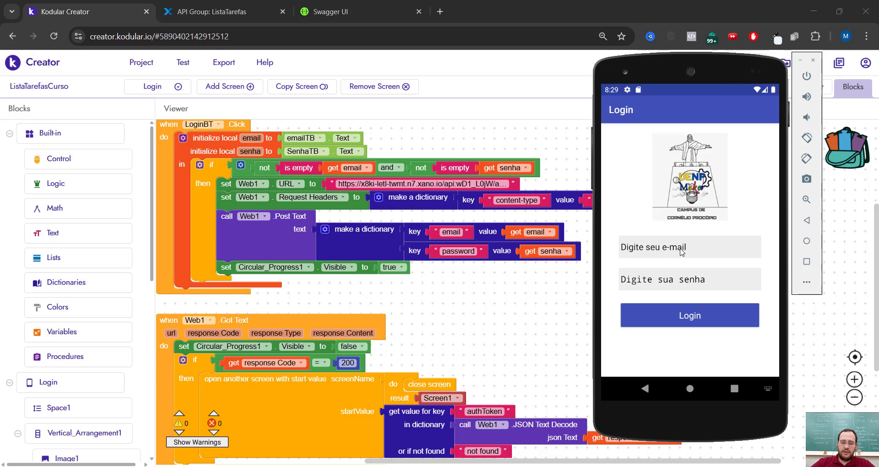
pyautogui.write('joao')
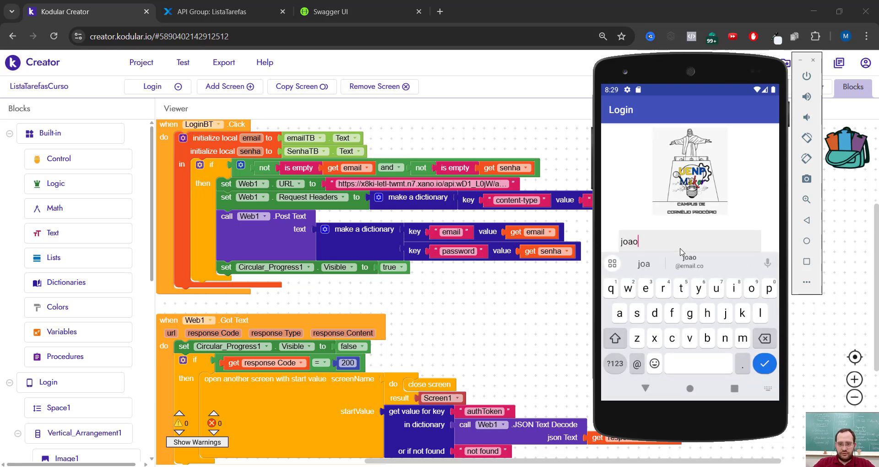
pyautogui.write('@email.com')
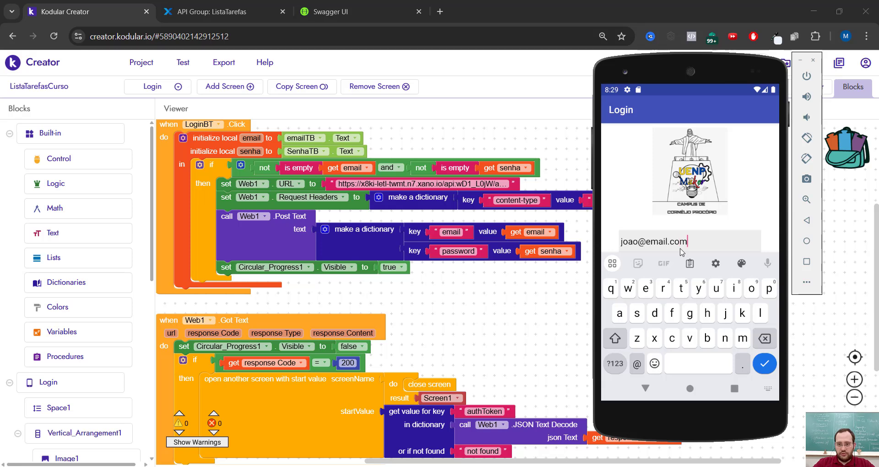
pyautogui.press('Return')
pyautogui.write('1')
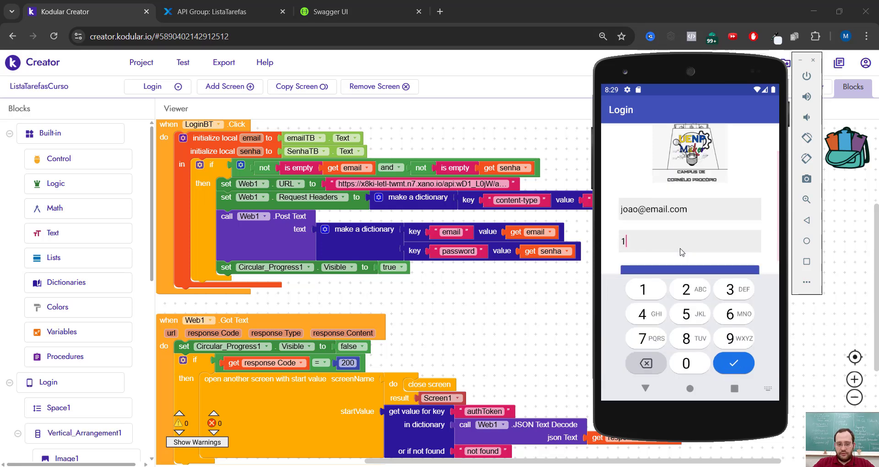
pyautogui.write('2345678')
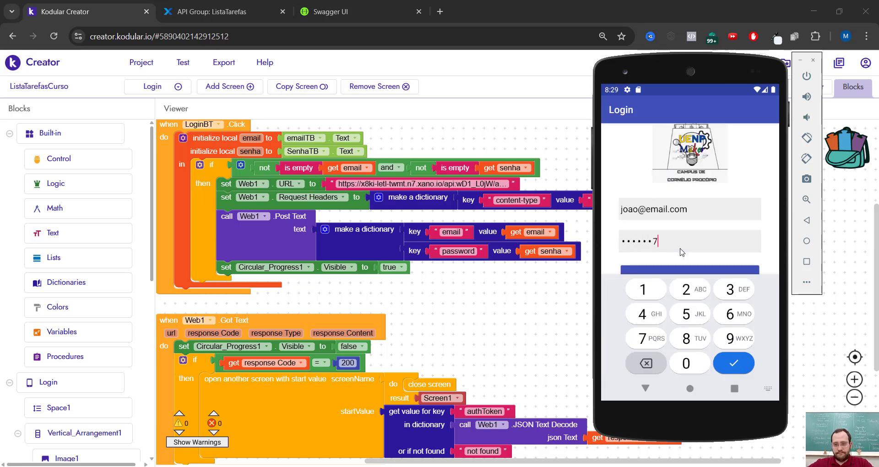
pyautogui.click(734, 365)
pyautogui.click(722, 318)
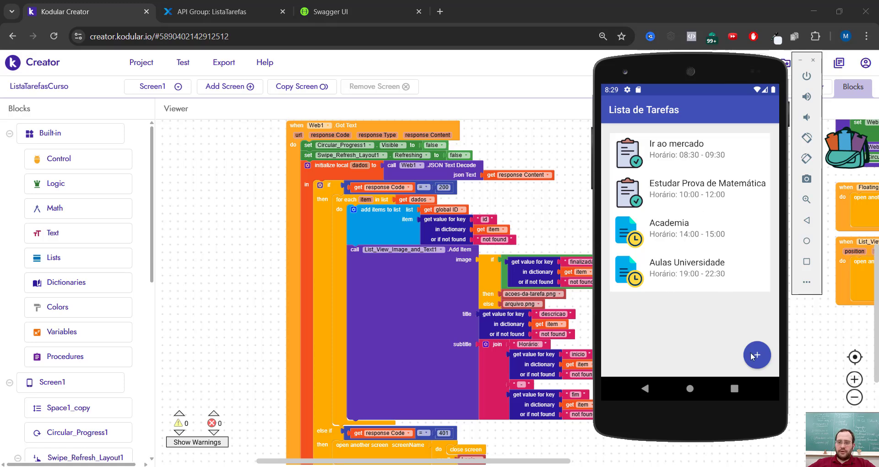
# - Open the Adicionar Tarefa screen in the running app and enter "Prova de Física" as the task description
pyautogui.click(757, 355)
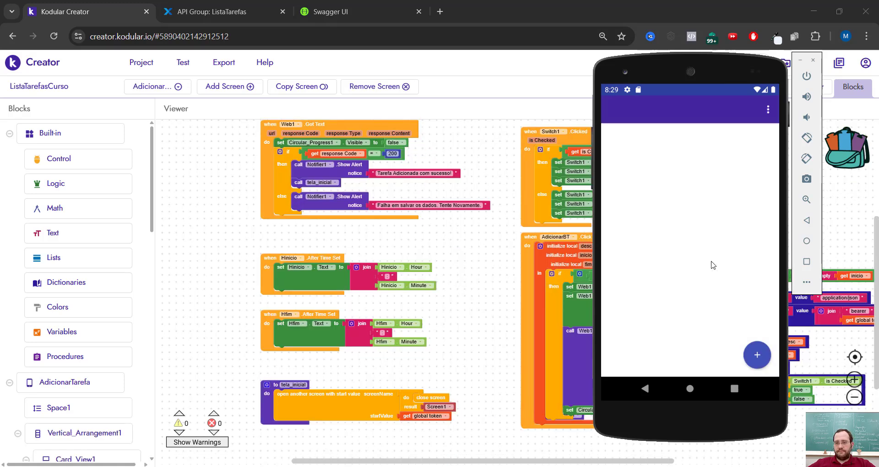
pyautogui.click(687, 148)
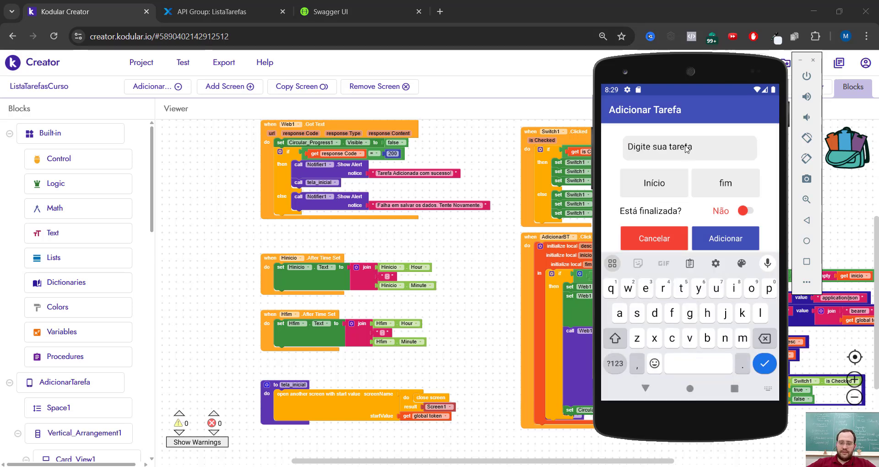
pyautogui.write('Prova ')
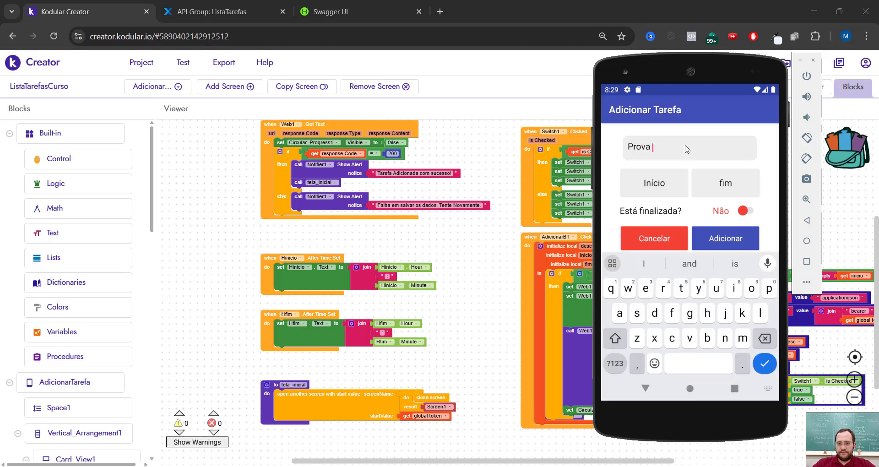
pyautogui.write('de F')
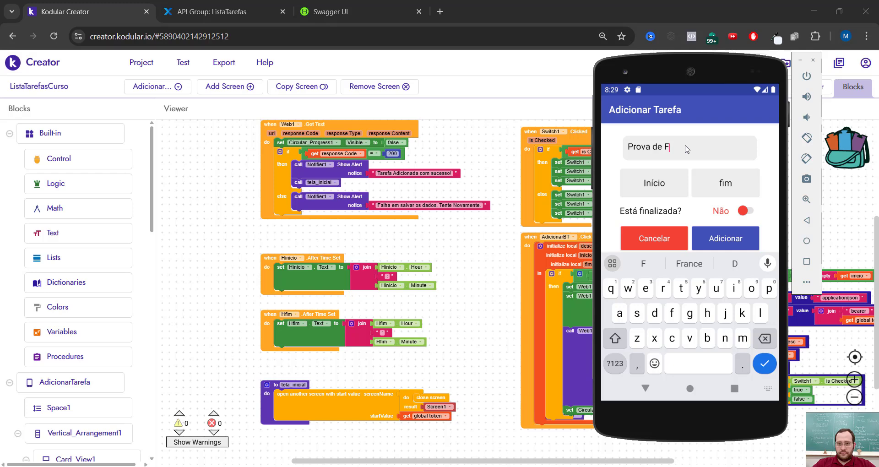
pyautogui.write('isica')
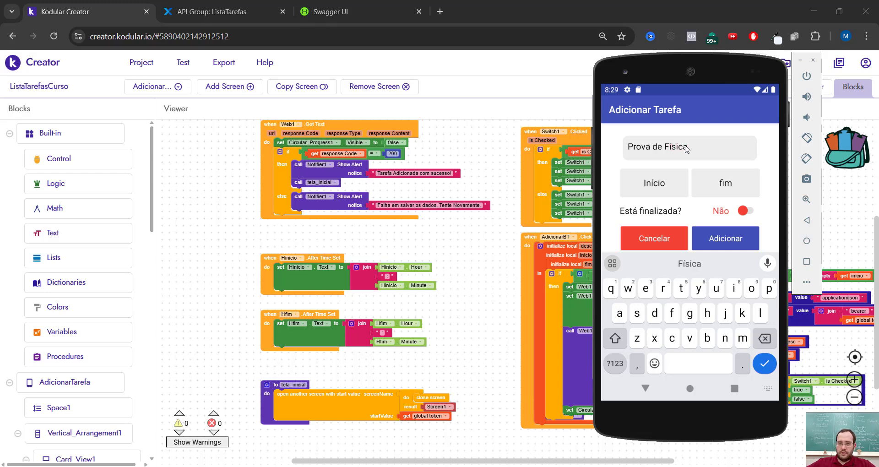
# - Set the start time of the "Prova de Física" task to 7:30 PM
pyautogui.click(657, 183)
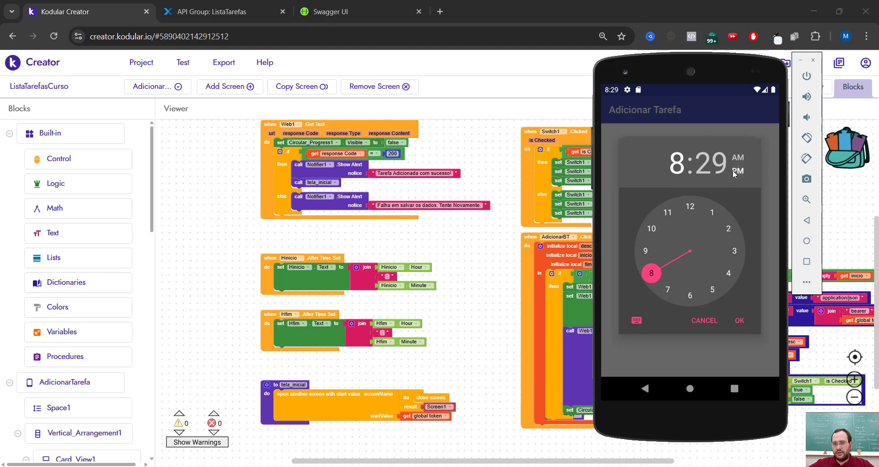
pyautogui.click(669, 290)
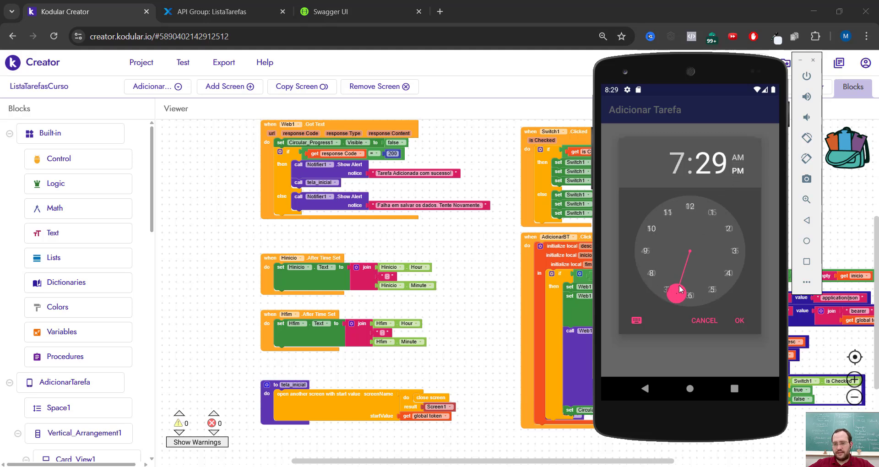
pyautogui.click(691, 294)
pyautogui.click(739, 320)
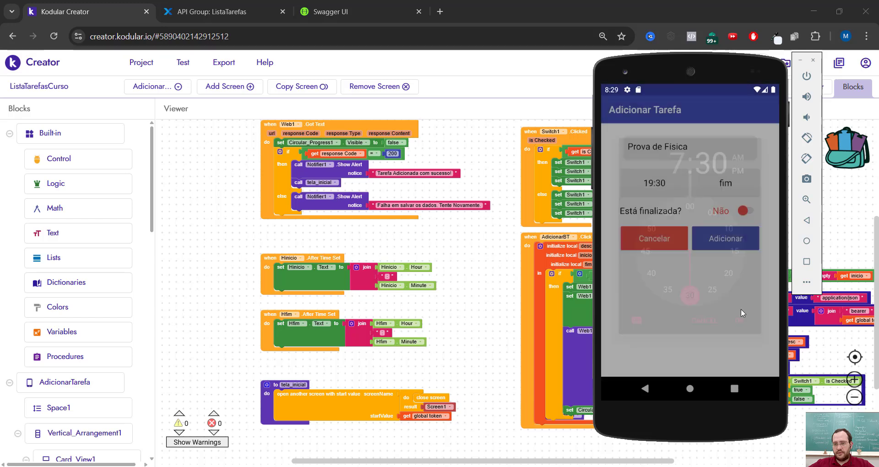
# - Set the end time of the "Prova de Física" task to 9:15 PM
pyautogui.click(729, 188)
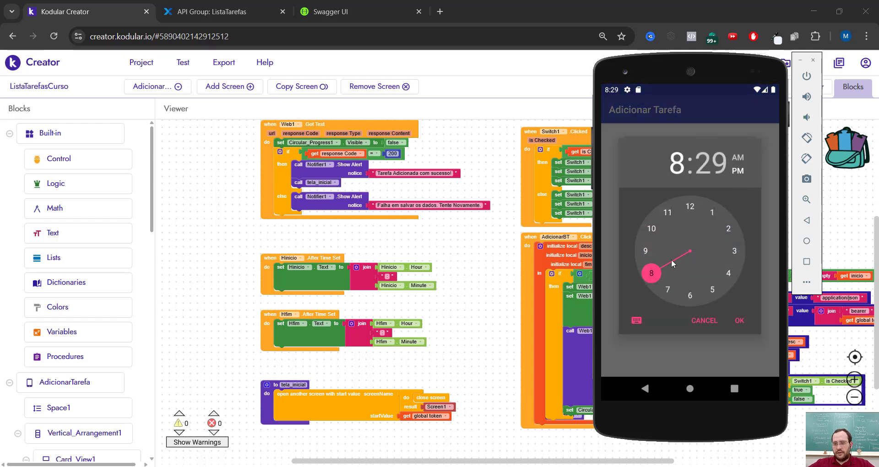
pyautogui.click(644, 253)
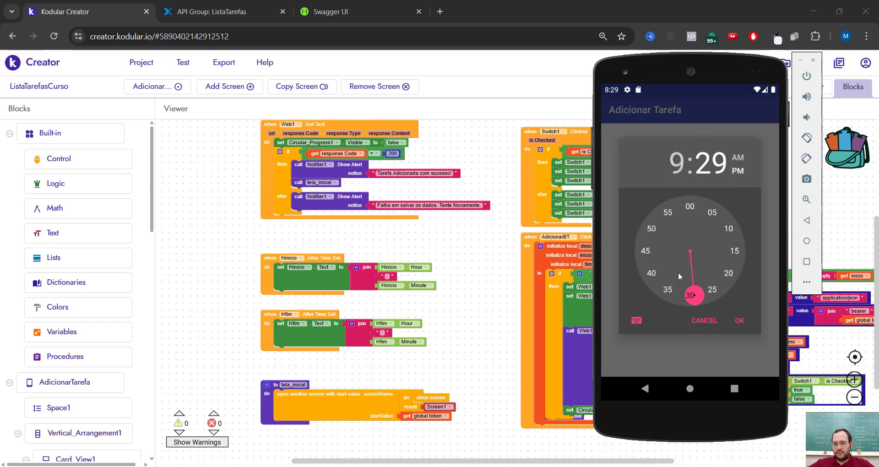
pyautogui.click(735, 252)
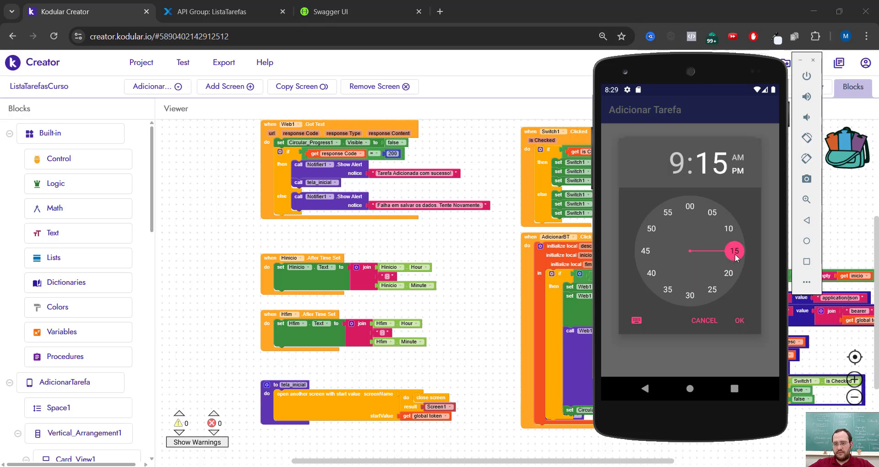
pyautogui.click(740, 321)
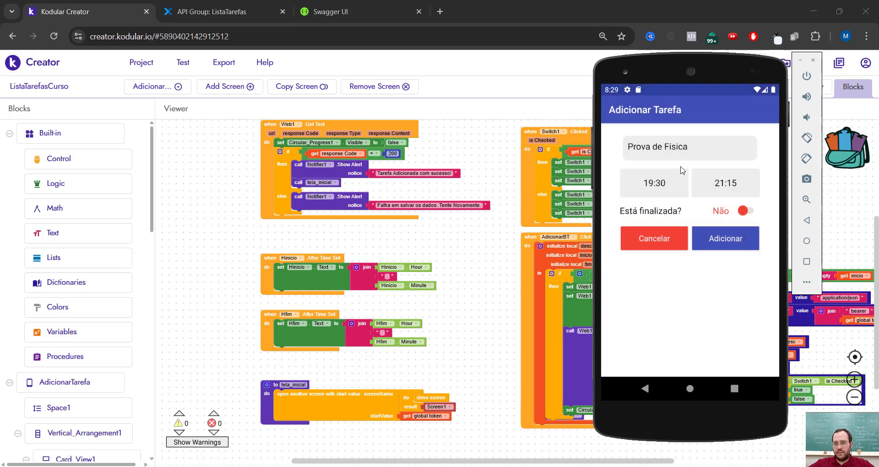
# - Switch the task's finished status to Sim and back to Não, and add the task to the list
pyautogui.click(745, 212)
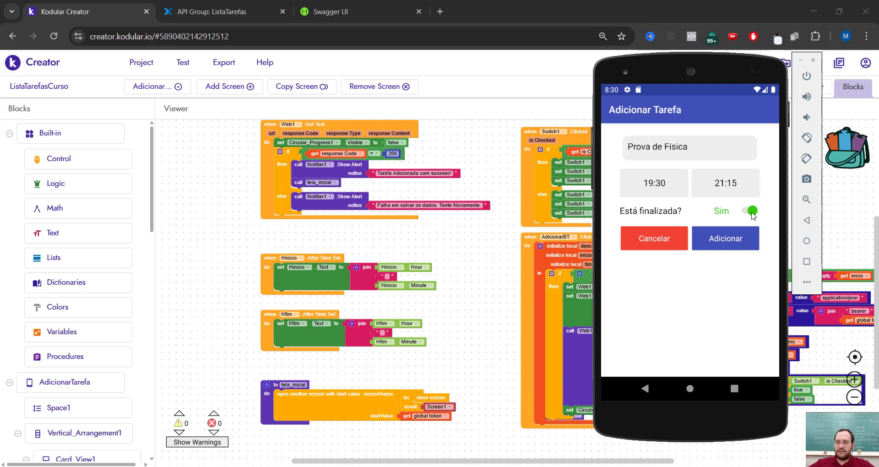
pyautogui.click(752, 213)
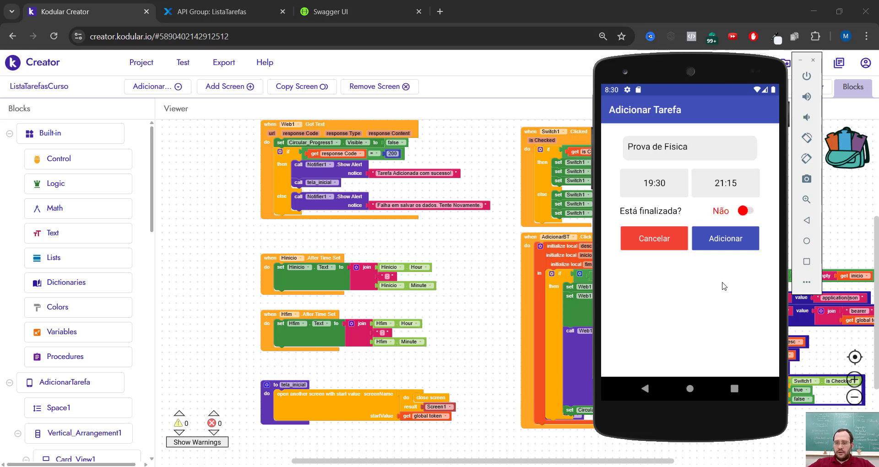
pyautogui.click(733, 246)
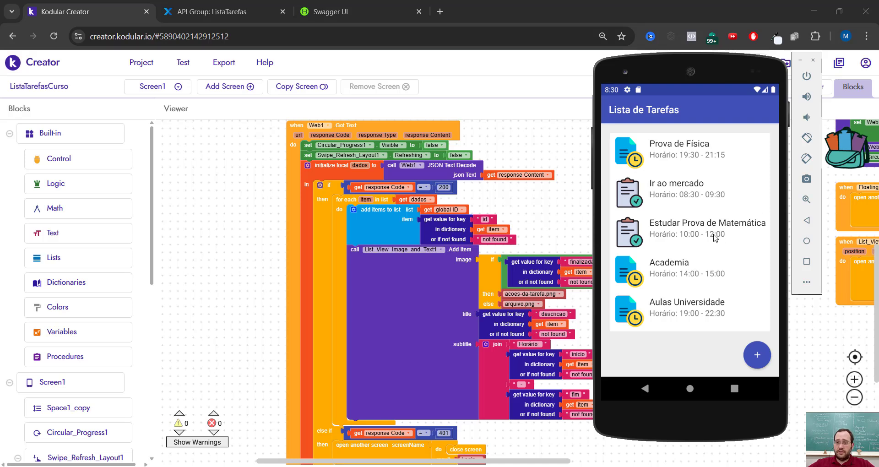
# - Open the "Prova de Física" task for editing, mark it as finished and save the change
pyautogui.click(682, 157)
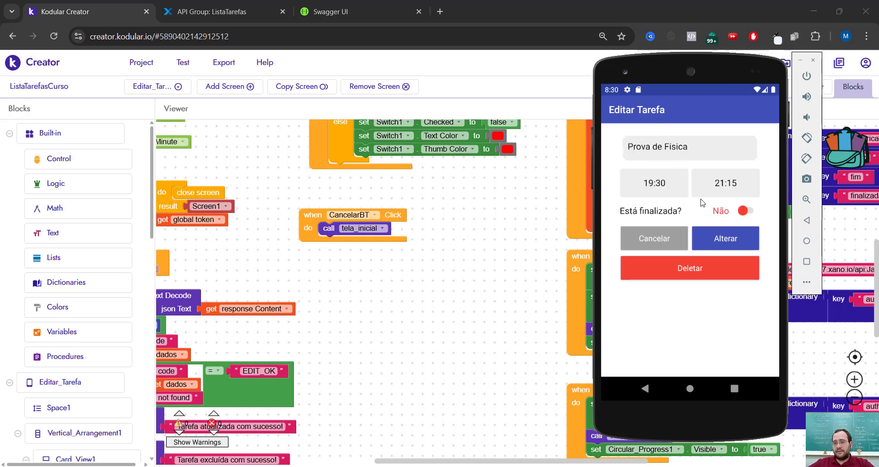
pyautogui.click(747, 212)
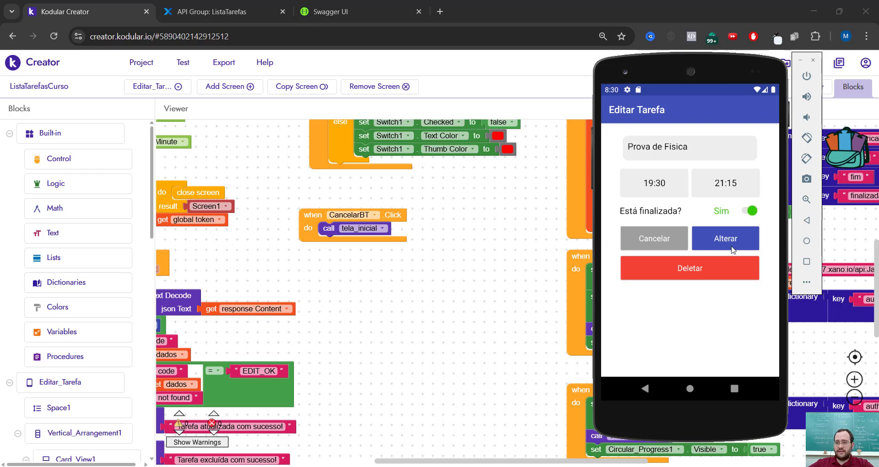
pyautogui.click(732, 250)
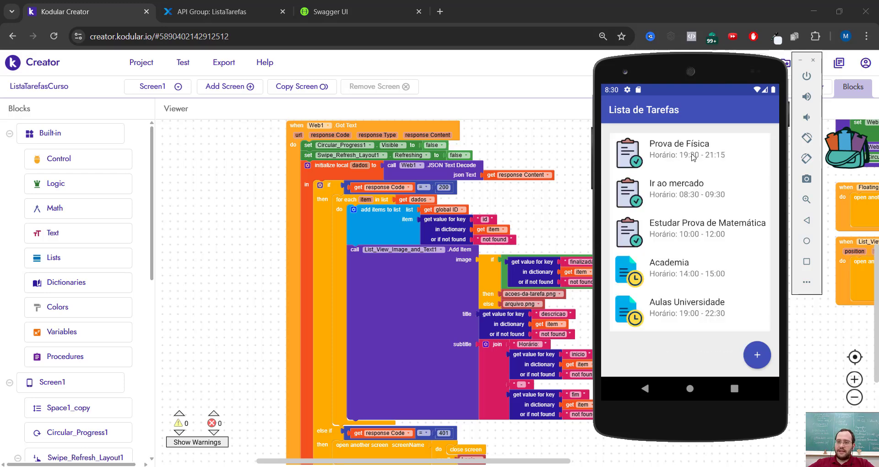
# - Reopen the "Prova de Física" task from the task list and delete it
pyautogui.click(691, 157)
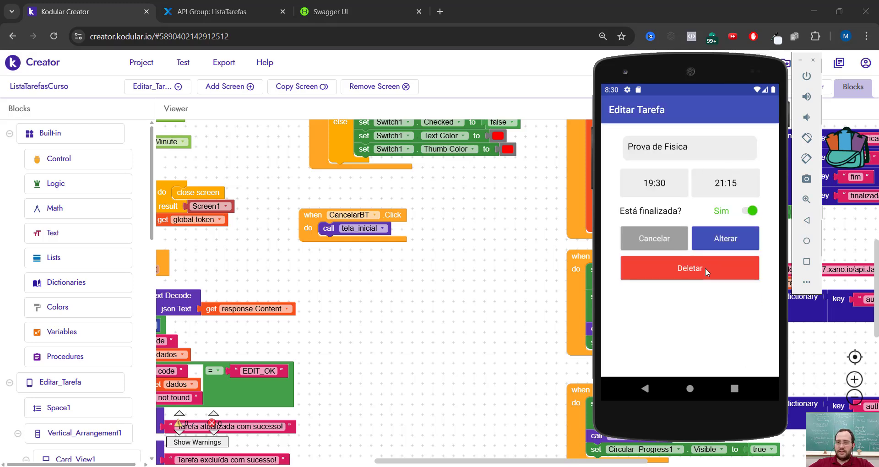
pyautogui.click(706, 272)
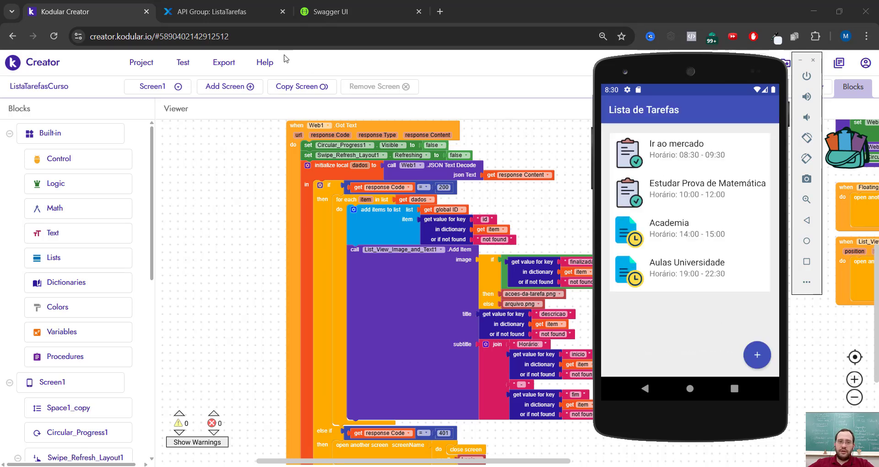
# - Switch to the ListaTarefas workspace in Xano and open its database section
pyautogui.click(220, 11)
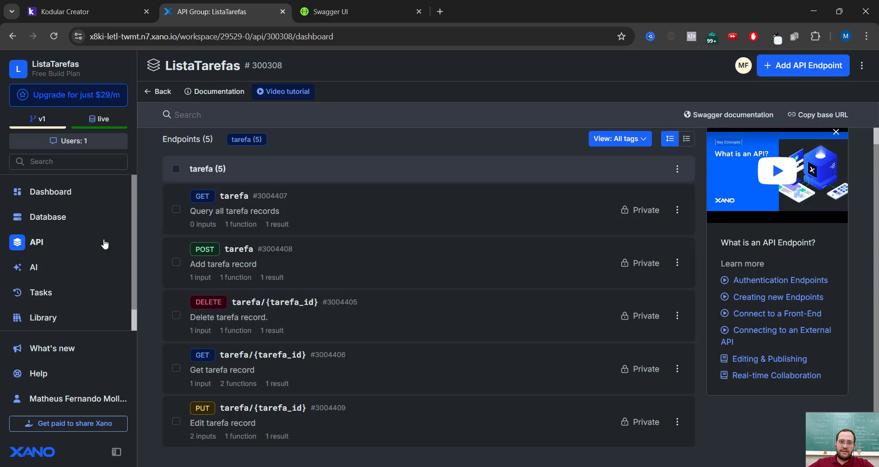
pyautogui.click(57, 218)
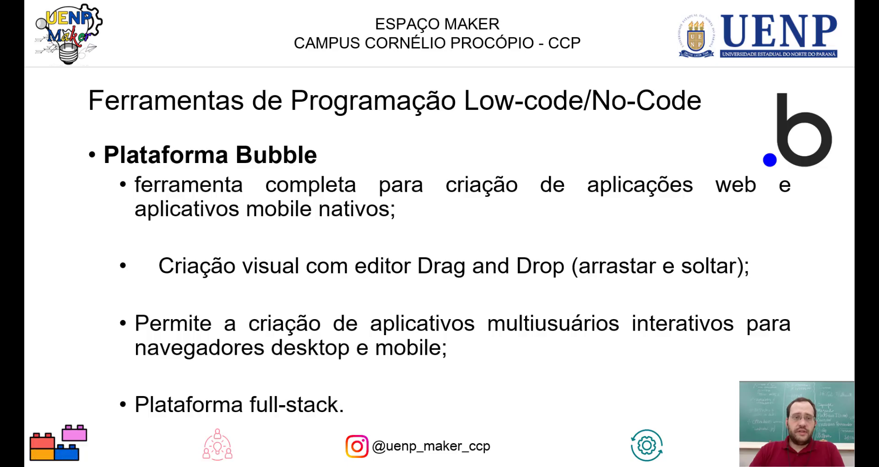